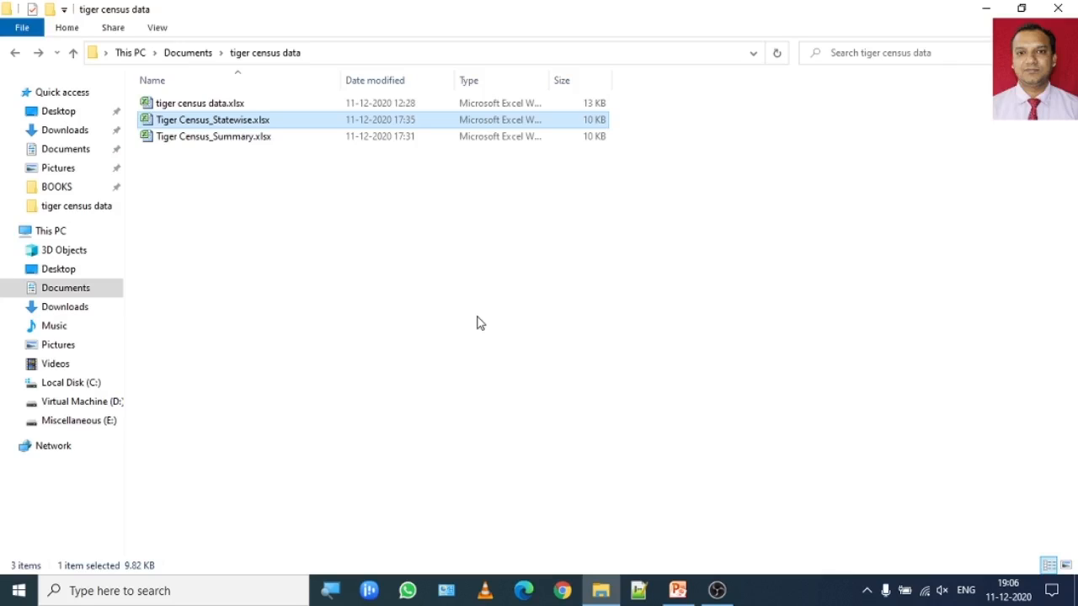
- Open the workbooks Tiger Census_Statewise.xlsx and Tiger Census_Summary.xlsx from the tiger census data folder
double_click(250, 122)
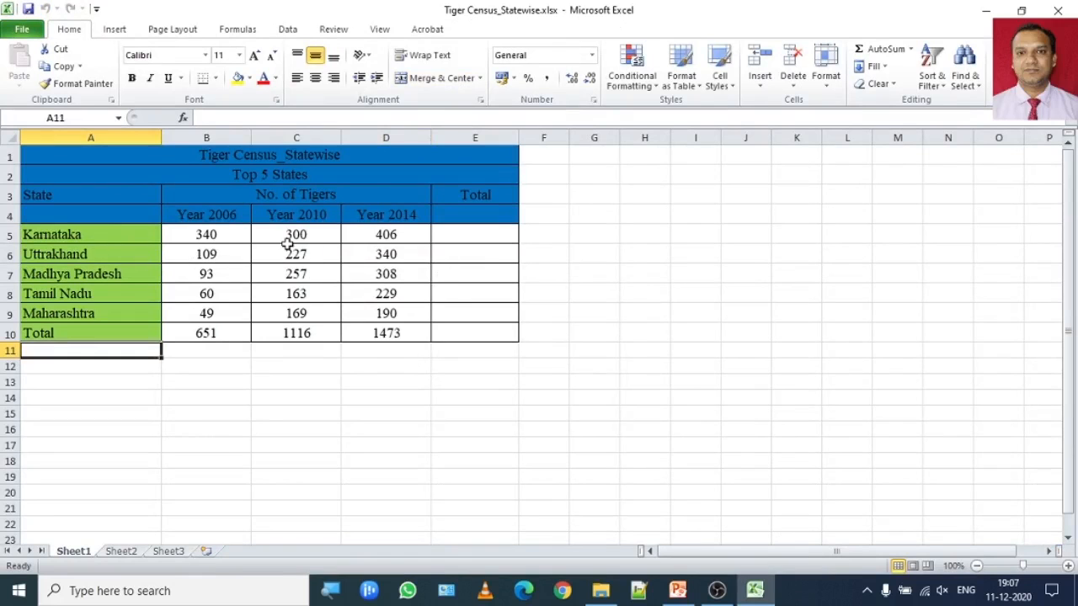
left_click(754, 590)
double_click(264, 138)
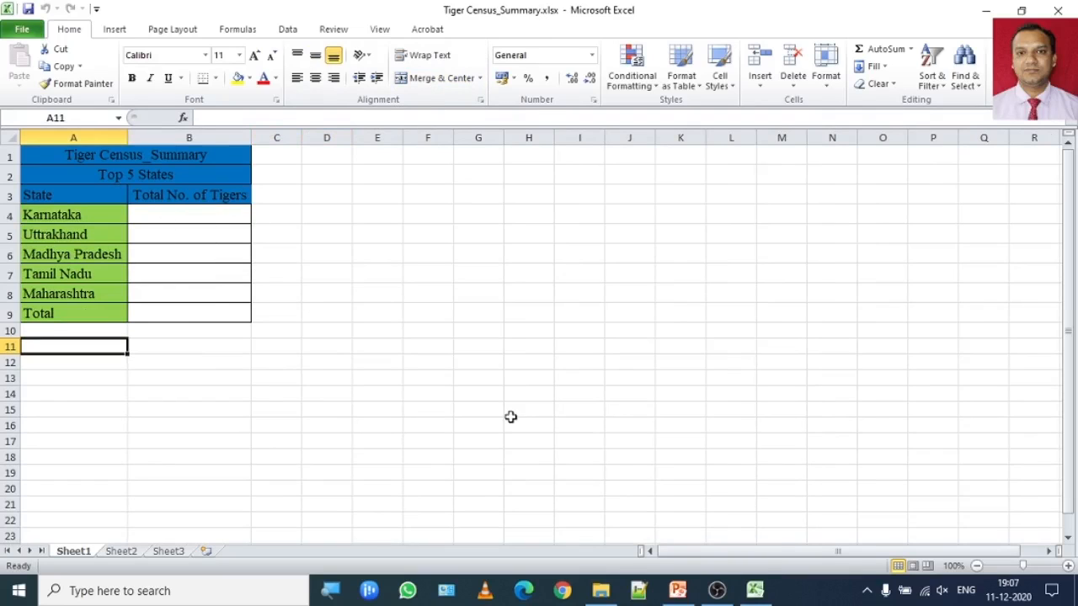
left_click(752, 593)
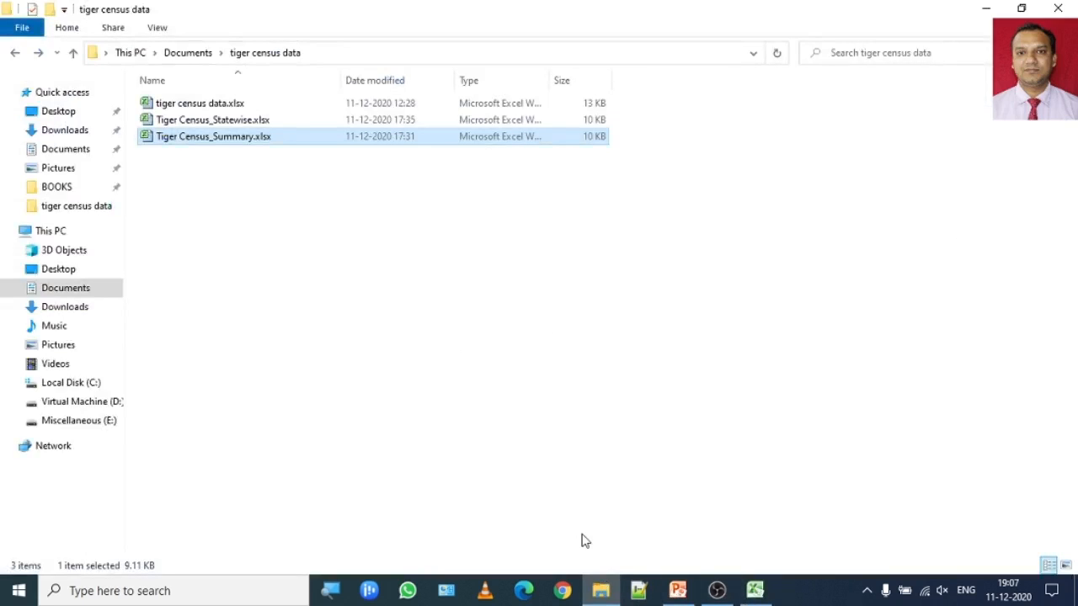
left_click(769, 599)
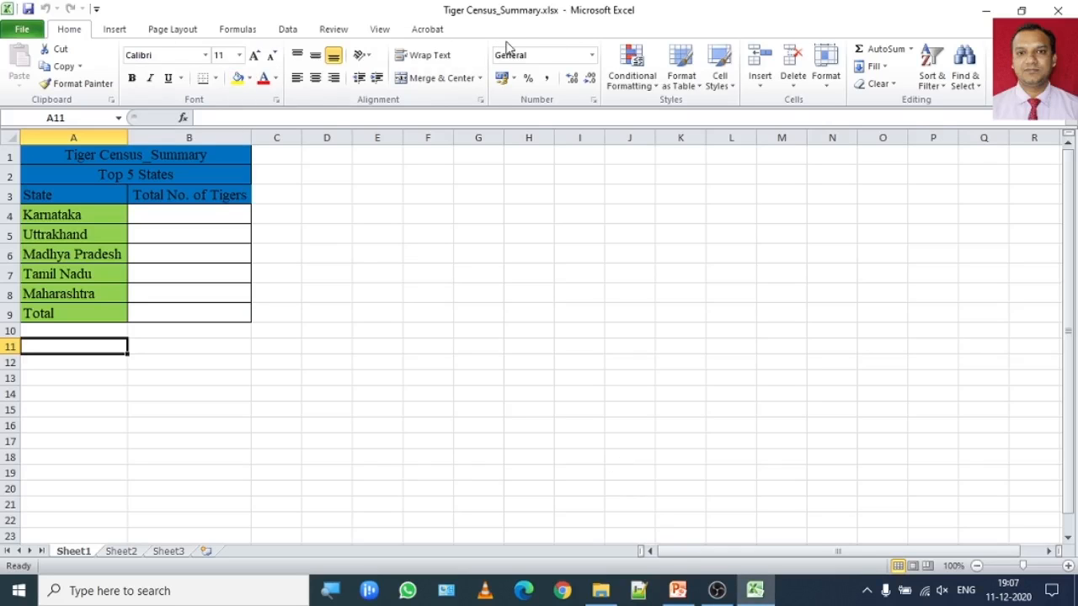
- Examine the layout of Tiger Census_Summary.xlsx and the yearly tiger counts per state in Tiger Census_Statewise.xlsx
left_click(122, 555)
left_click(163, 556)
left_click(83, 556)
left_click(601, 591)
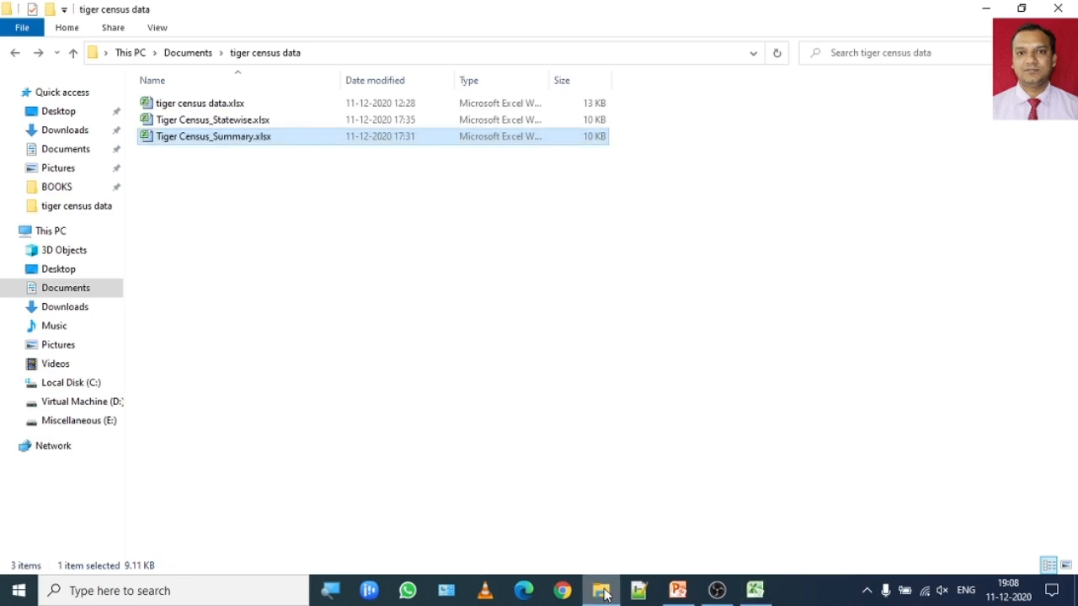
double_click(202, 146)
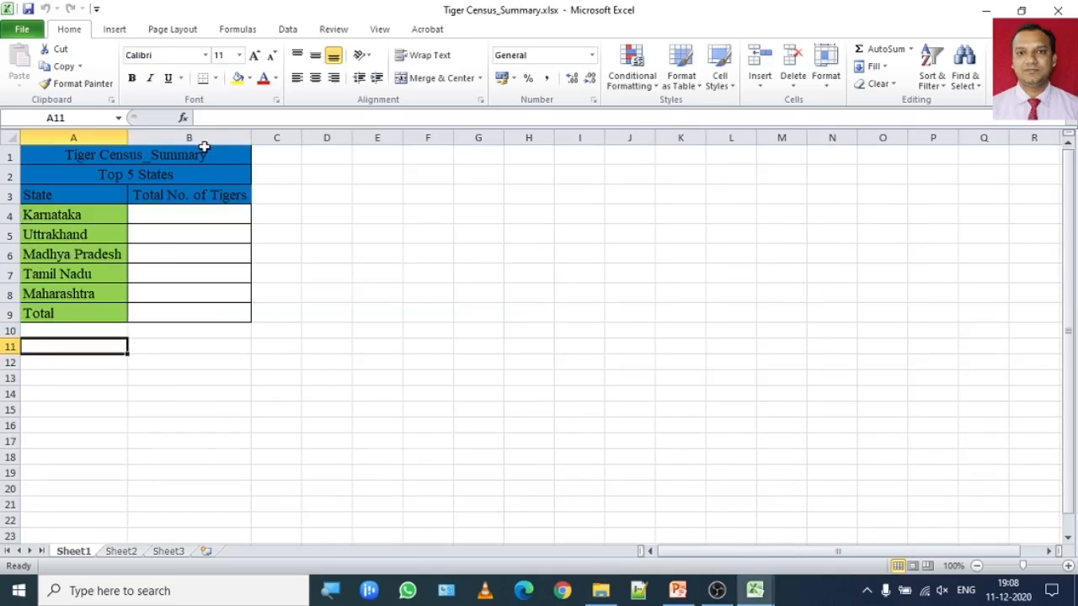
left_click(755, 592)
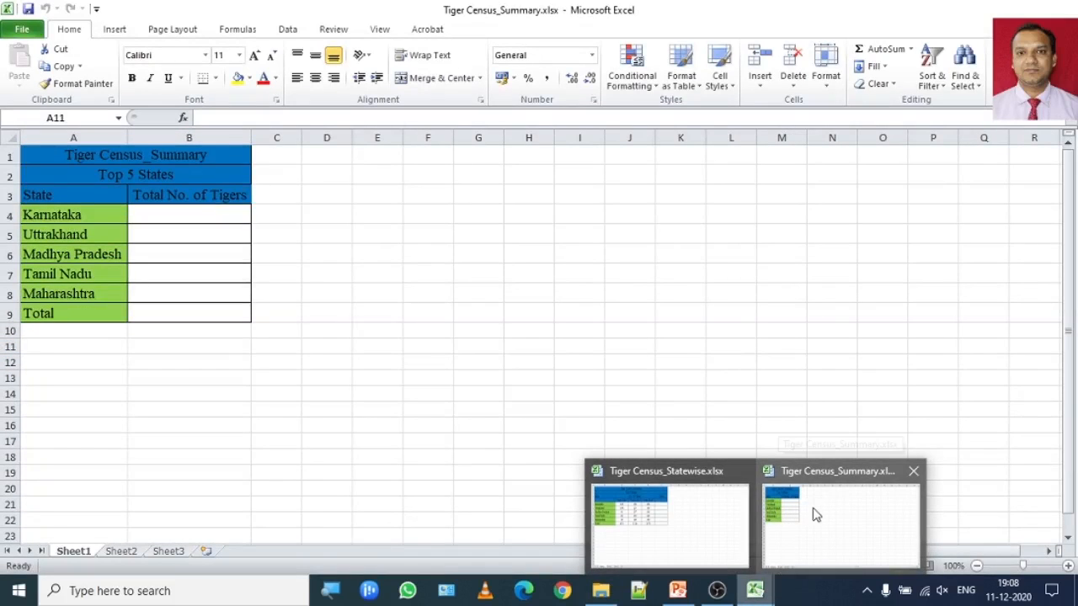
left_click(815, 508)
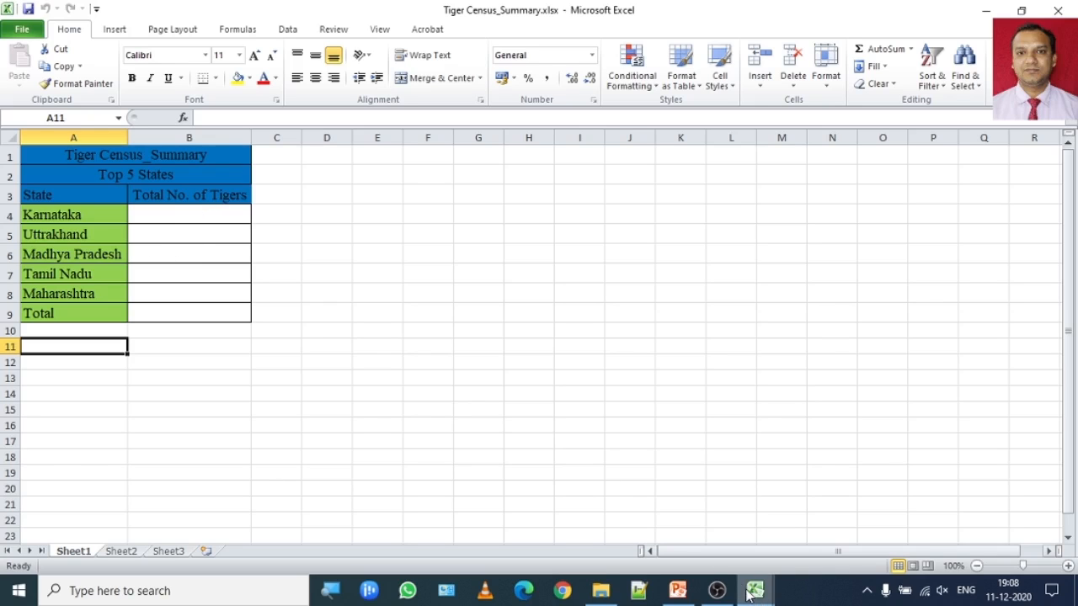
mouse_move(752, 594)
mouse_move(693, 525)
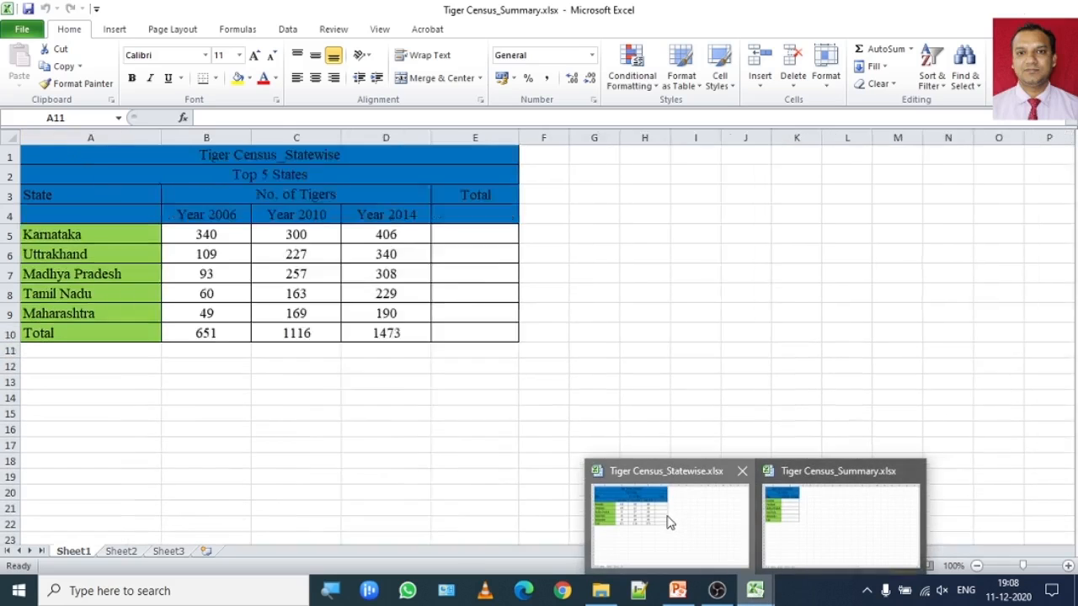
left_click(667, 523)
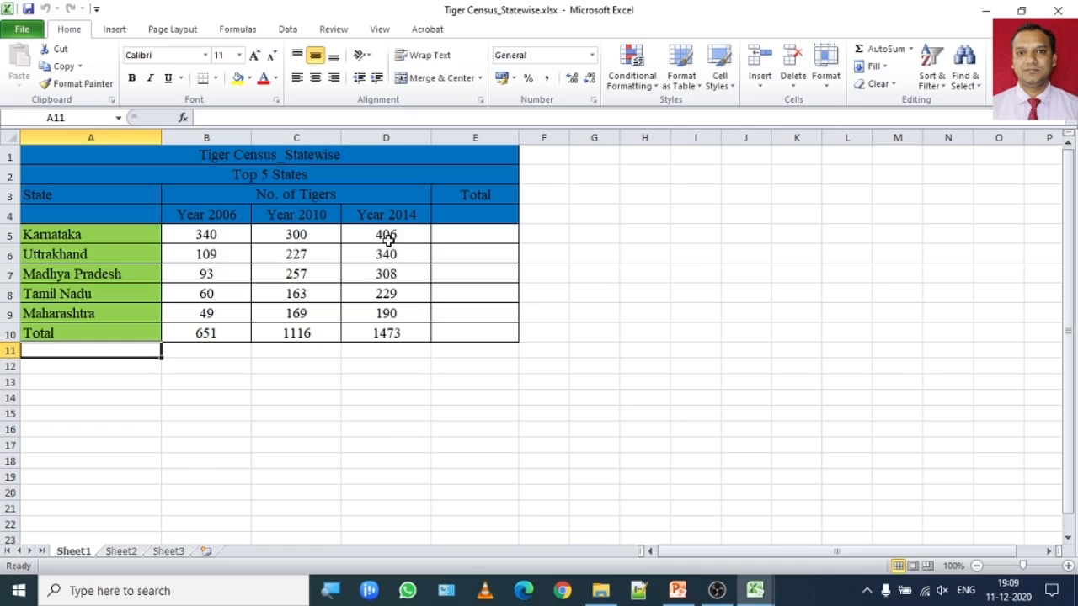
left_click(755, 590)
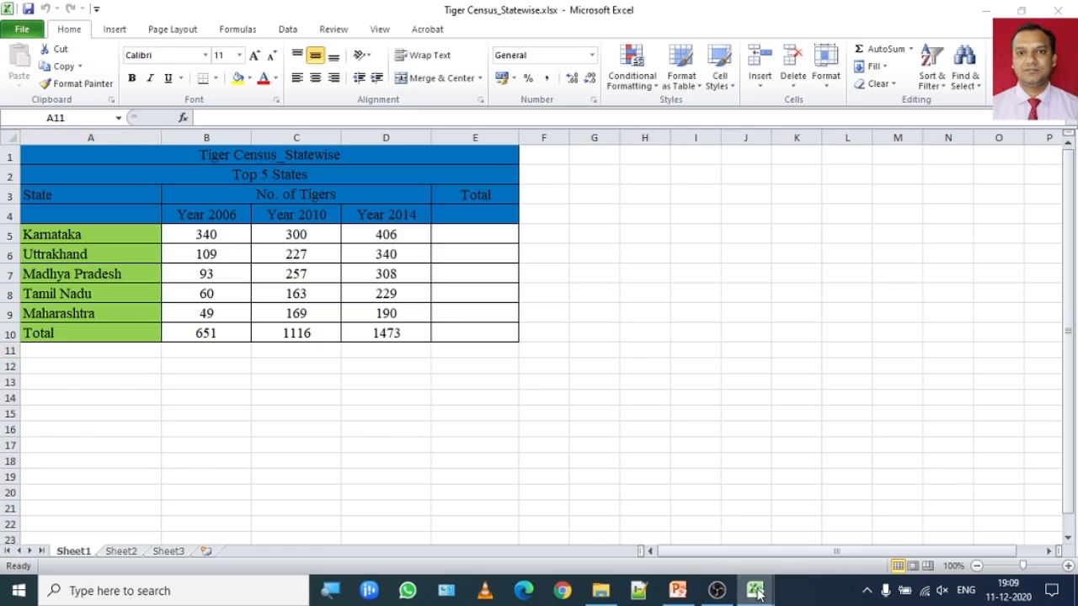
left_click(783, 552)
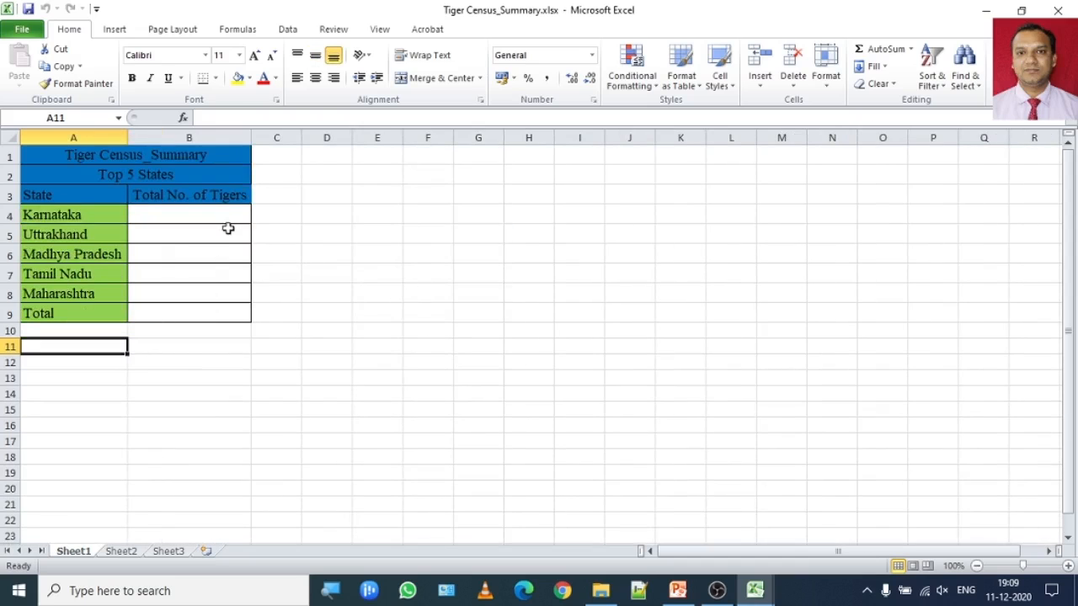
- Select Karnataka's total cell B4 in Tiger Census_Summary.xlsx and review its source counts in B5:D5 of Tiger Census_Statewise.xlsx
left_click(222, 214)
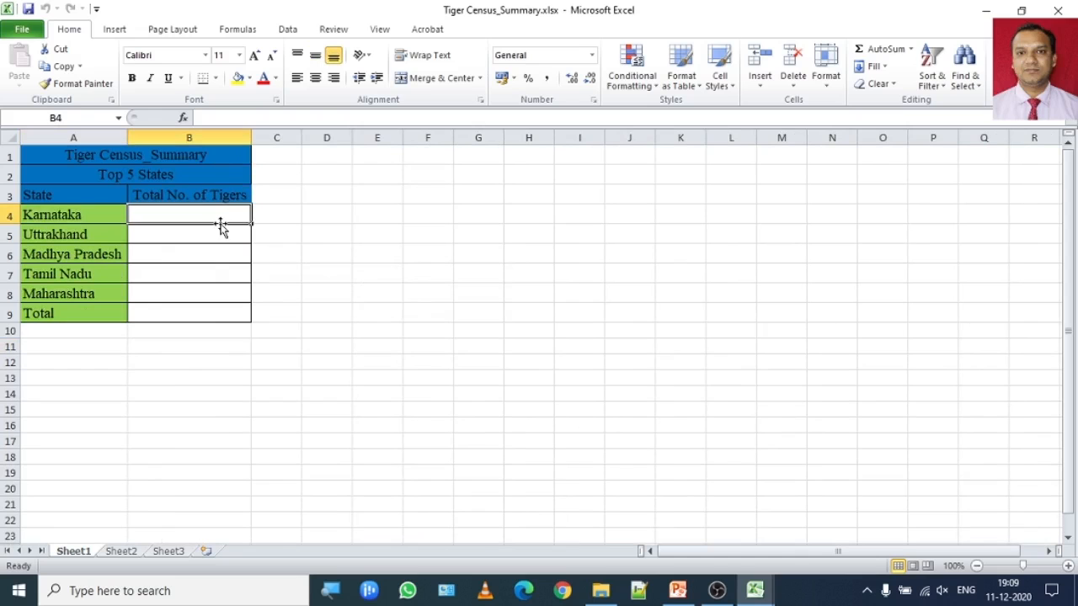
left_click(756, 590)
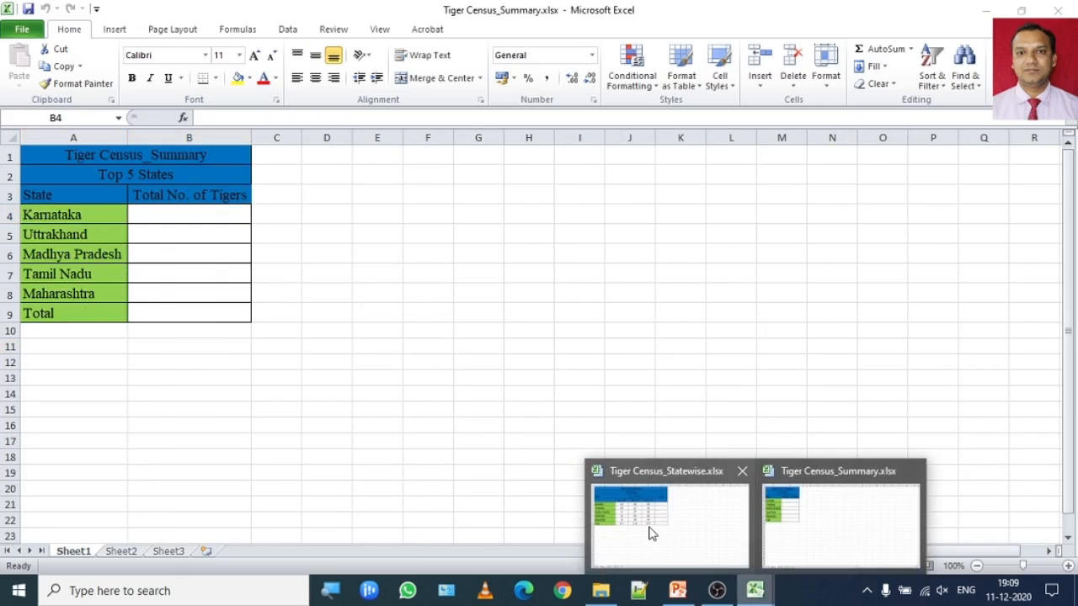
left_click(650, 532)
left_click_drag(208, 235, 353, 234)
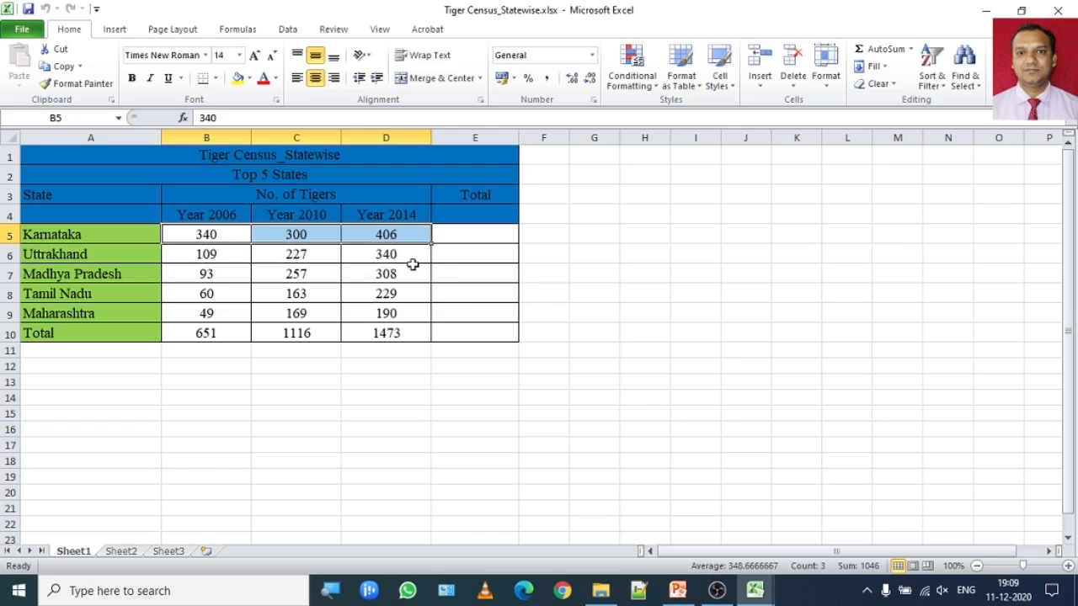
mouse_move(754, 590)
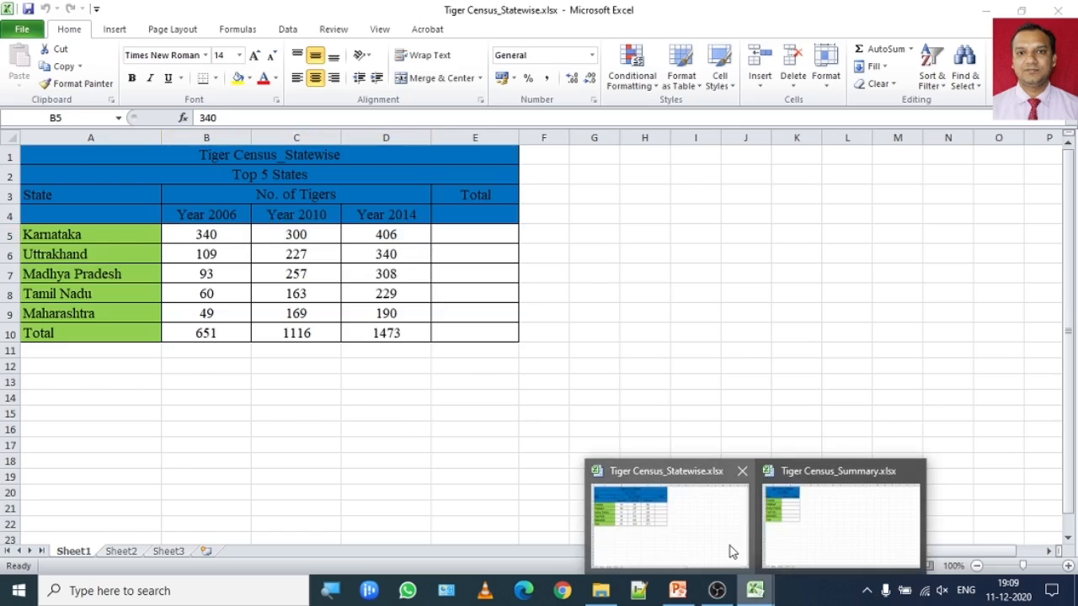
left_click(800, 529)
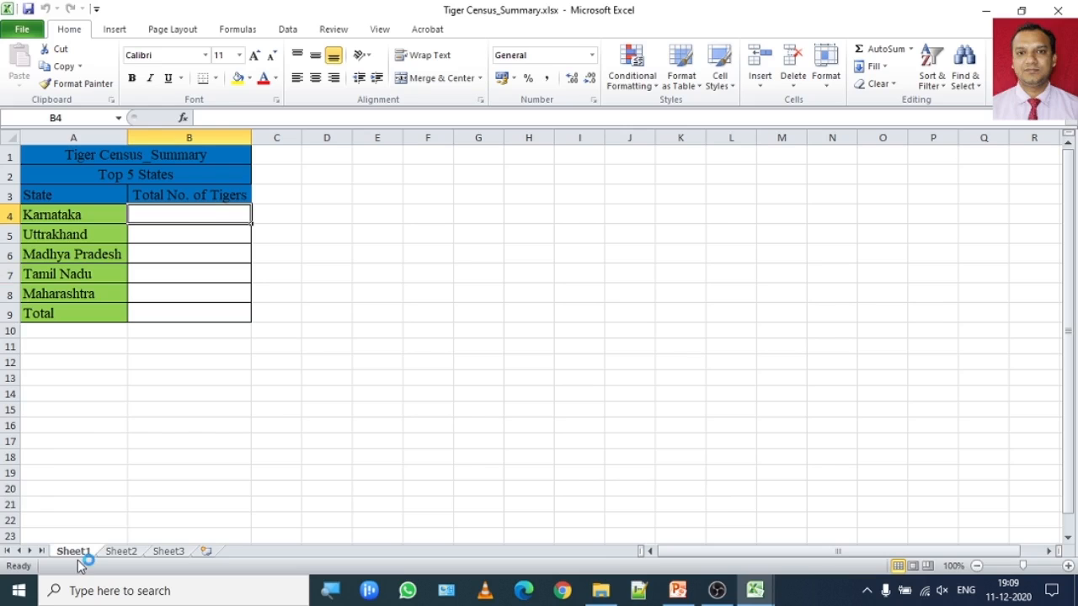
mouse_move(756, 592)
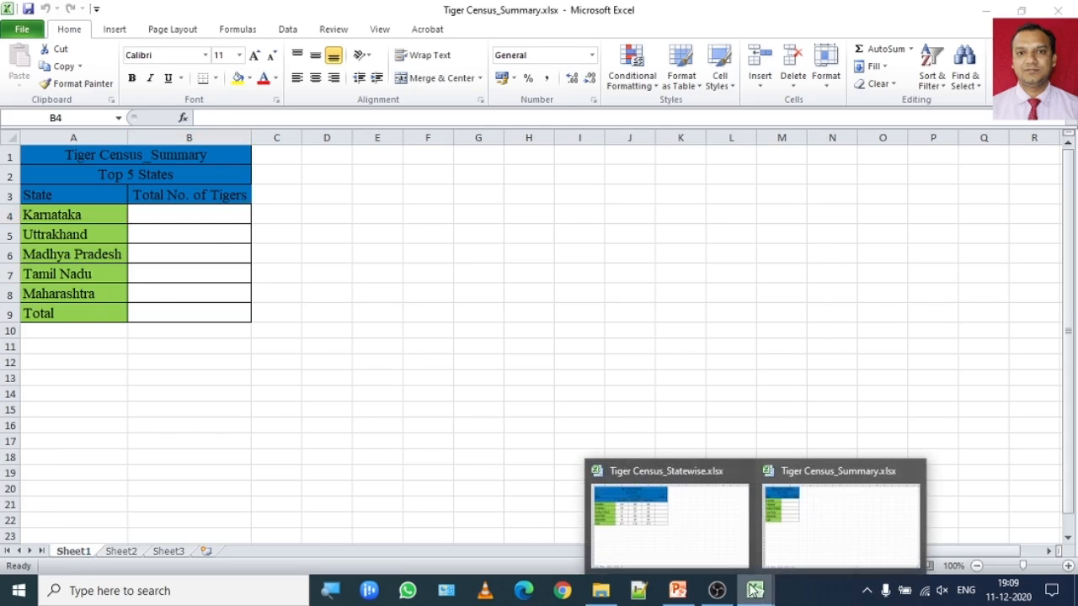
left_click(696, 539)
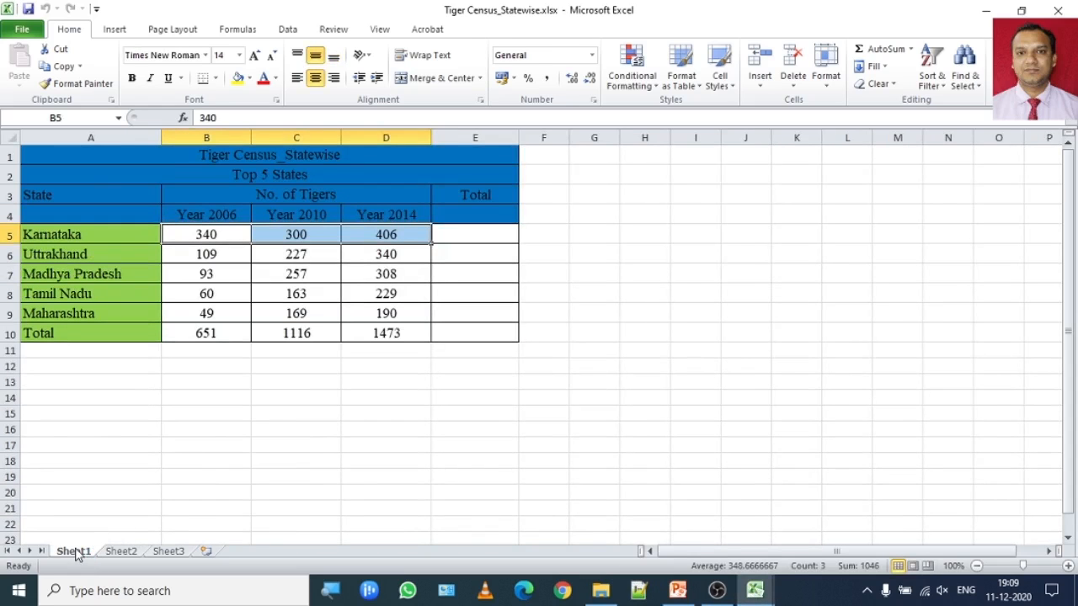
mouse_move(756, 592)
left_click(801, 527)
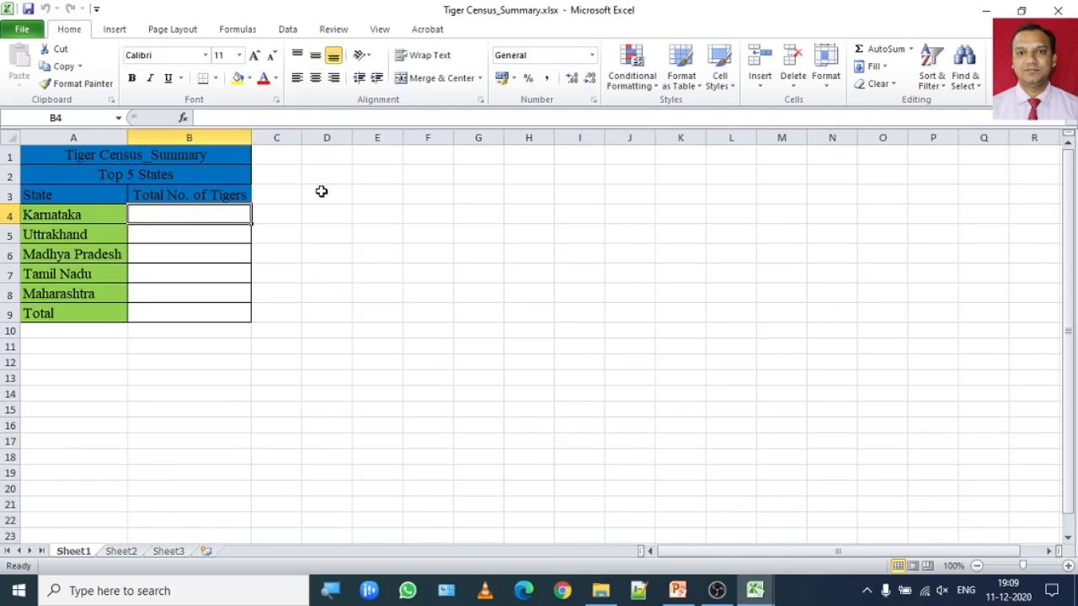
- Total Karnataka's tigers in B4 of the summary with a SUM of B5:D5 on Sheet1 of Tiger Census_Statewise.xlsx
left_click(911, 51)
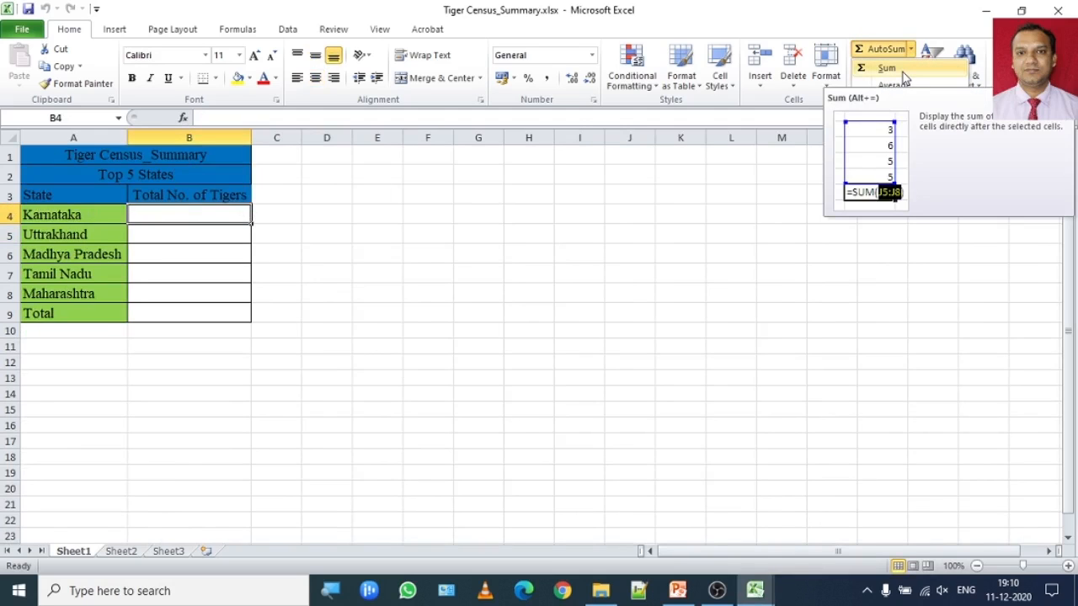
left_click(892, 69)
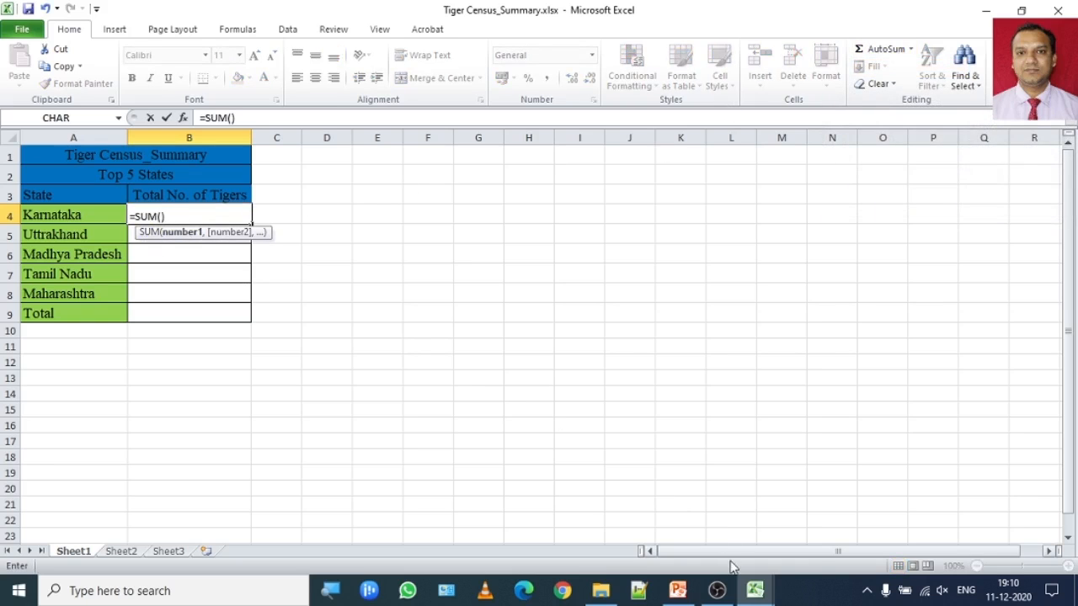
mouse_move(750, 589)
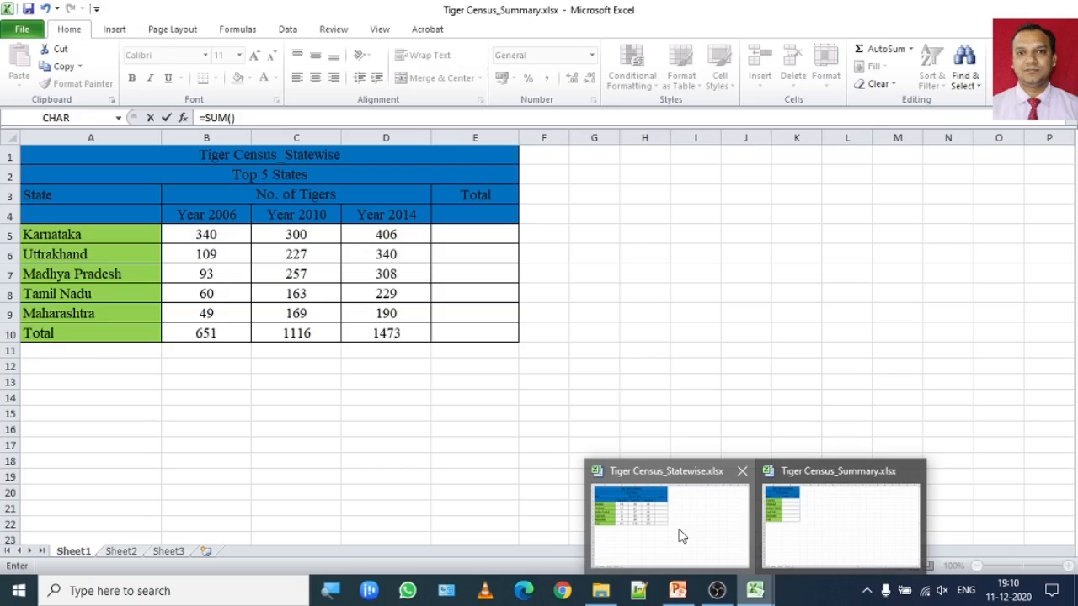
left_click(680, 535)
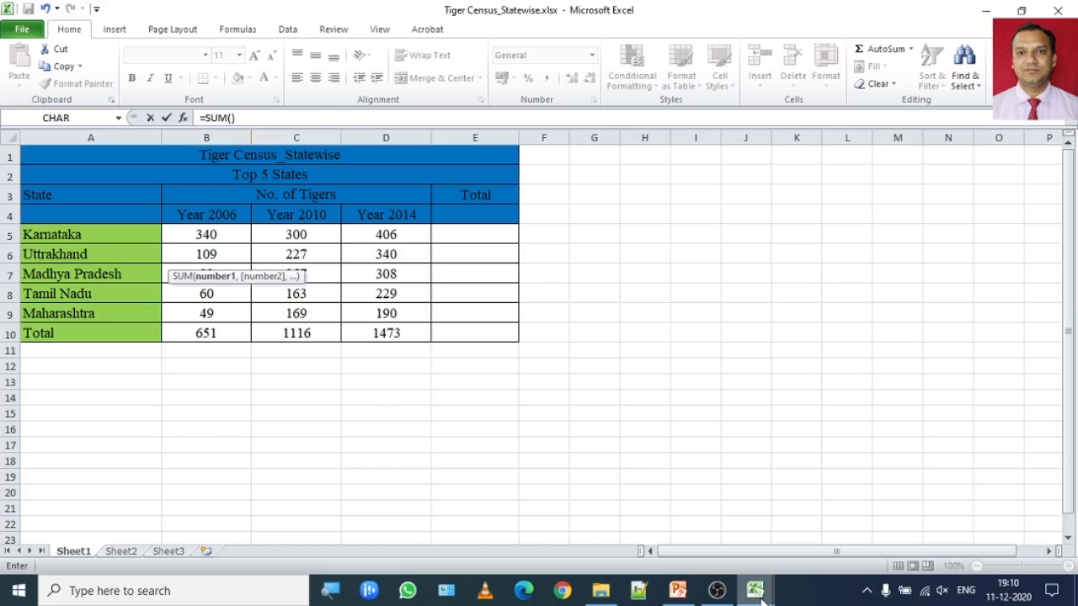
mouse_move(753, 589)
left_click(800, 540)
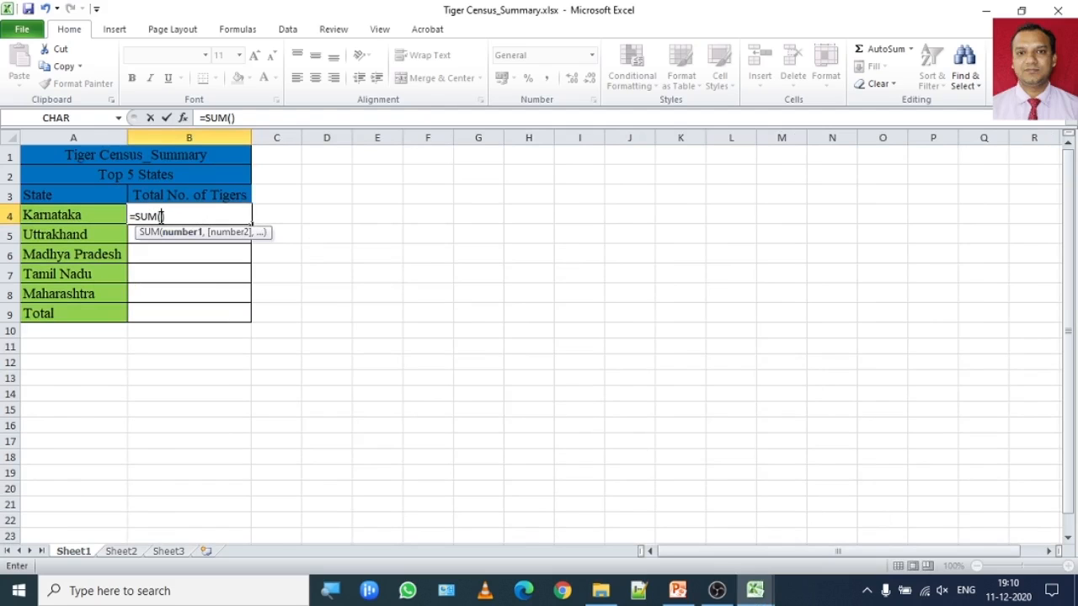
left_click(383, 32)
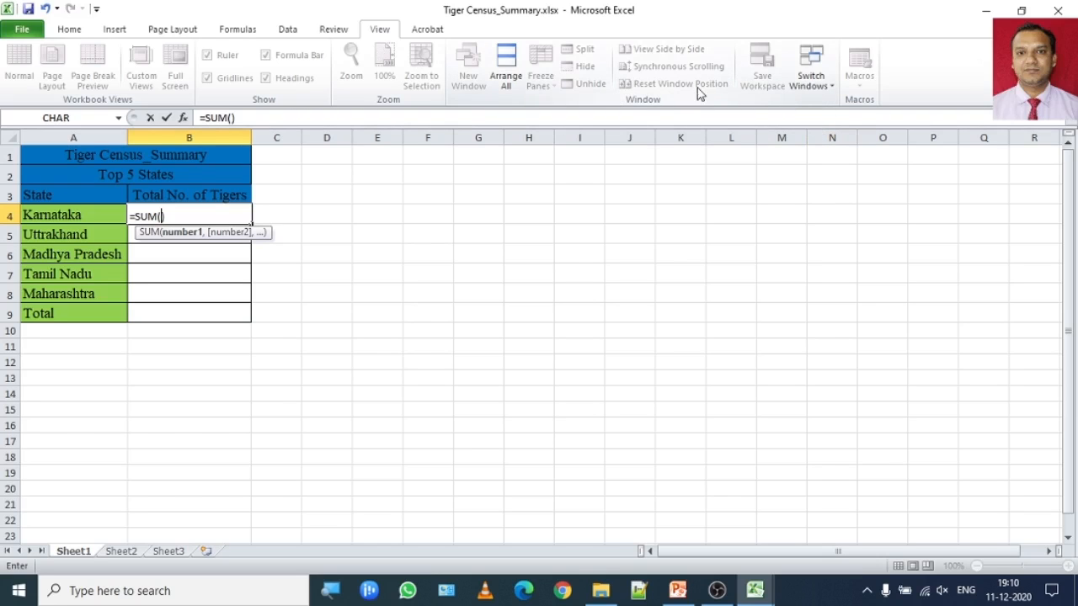
left_click(815, 89)
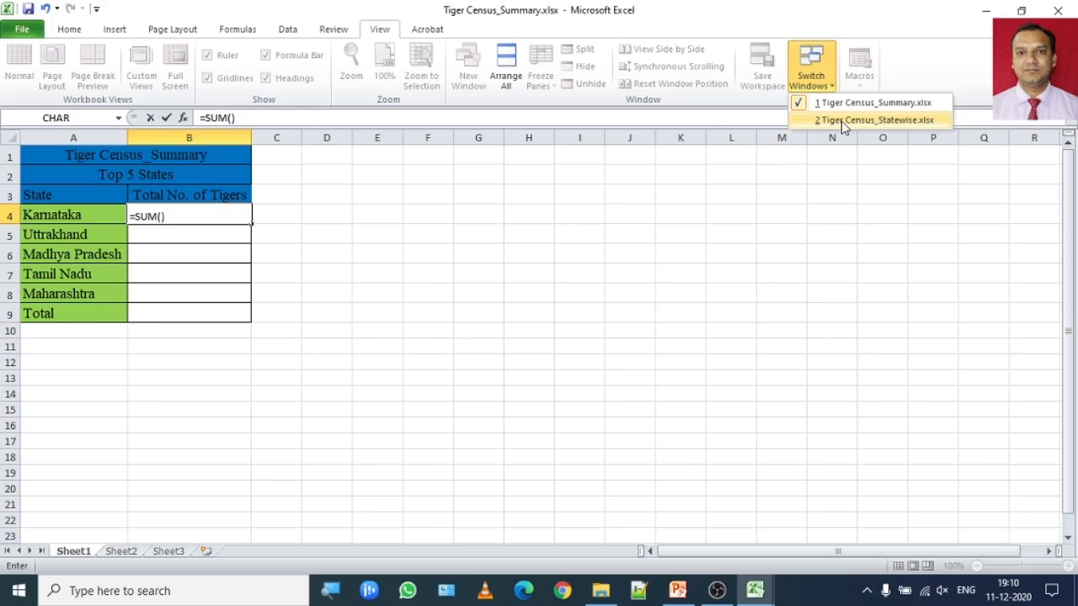
left_click(841, 120)
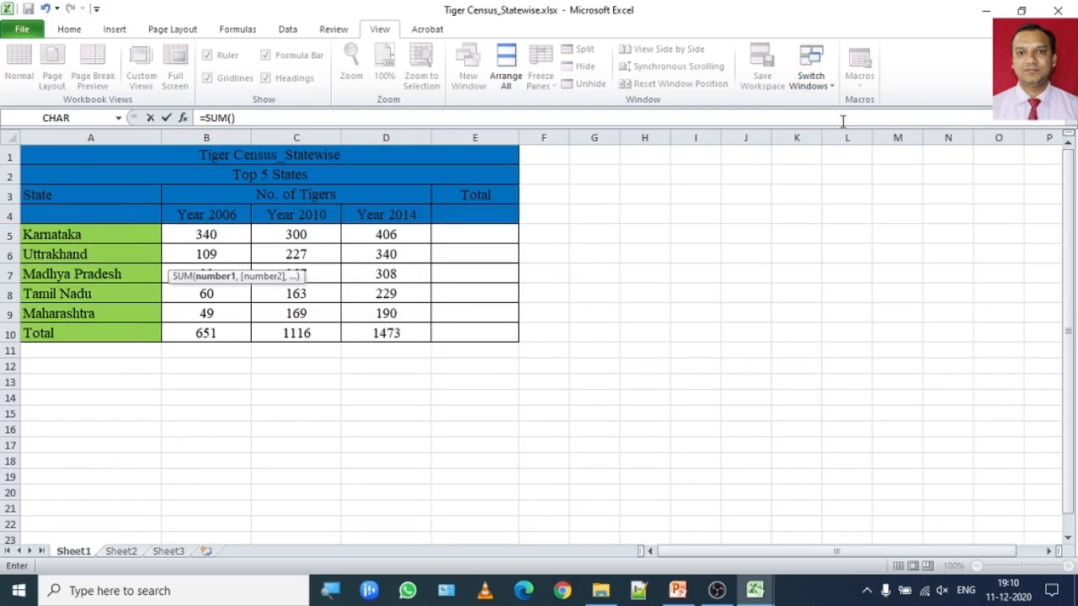
left_click_drag(193, 234, 373, 232)
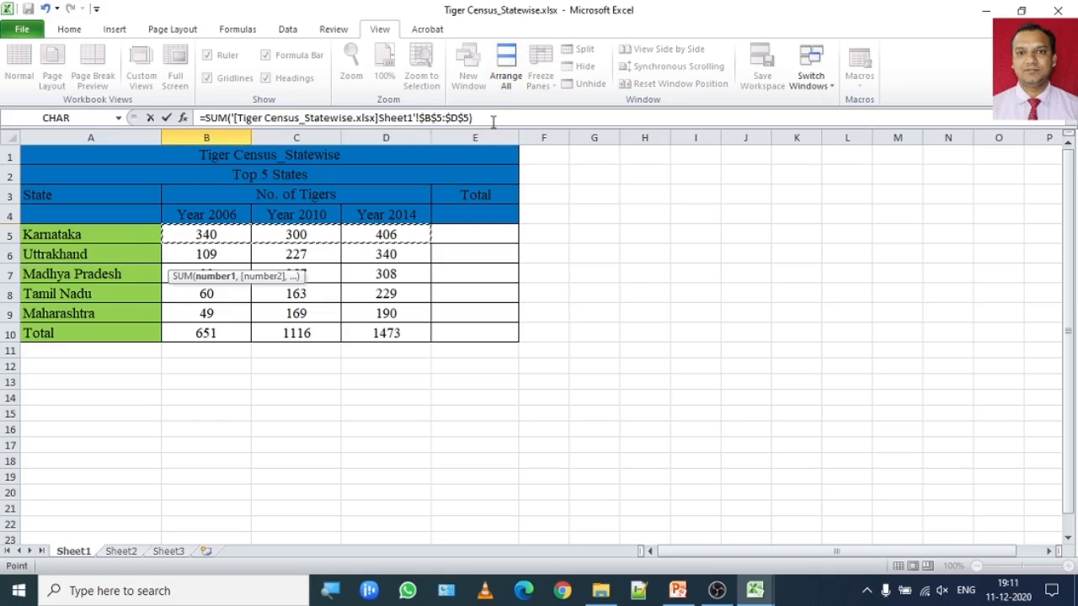
key("Return")
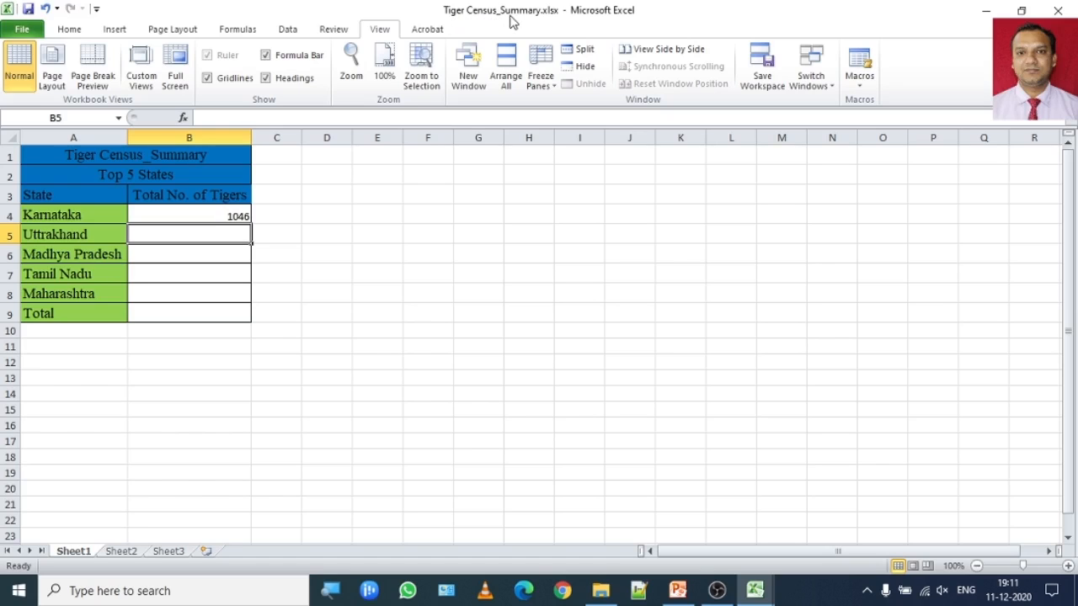
- Check the linked formula in B4 against Karnataka's counts in Tiger Census_Statewise.xlsx, ending back in the summary workbook
left_click(205, 217)
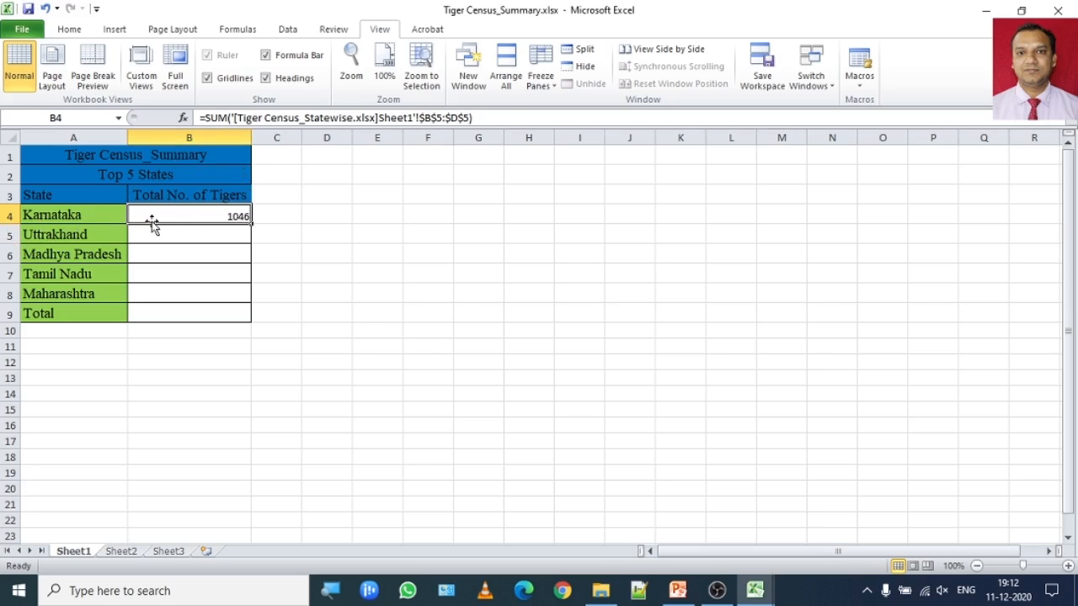
left_click(808, 85)
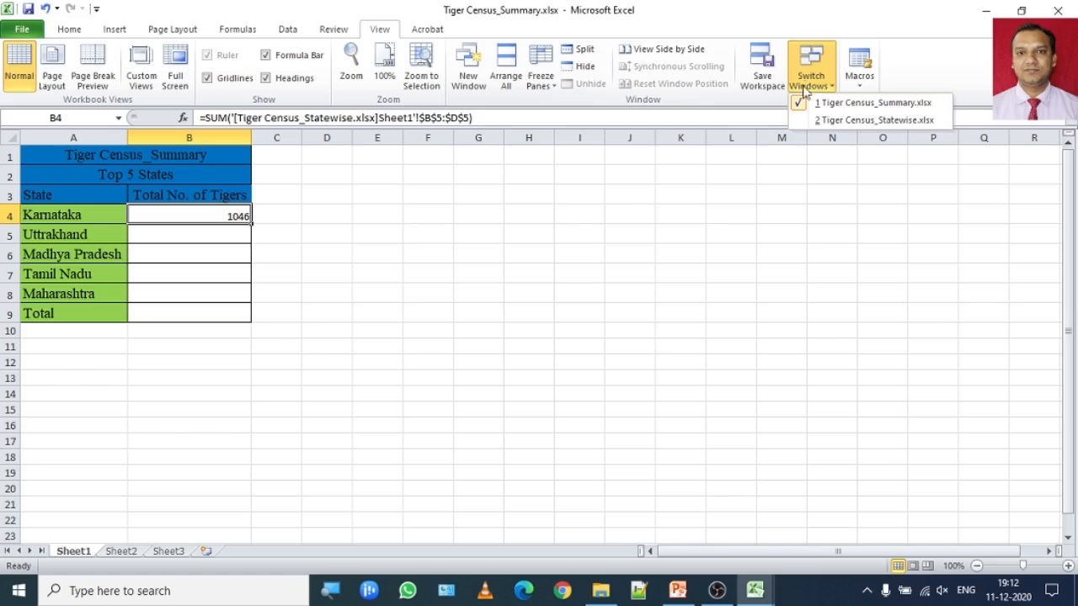
left_click(809, 123)
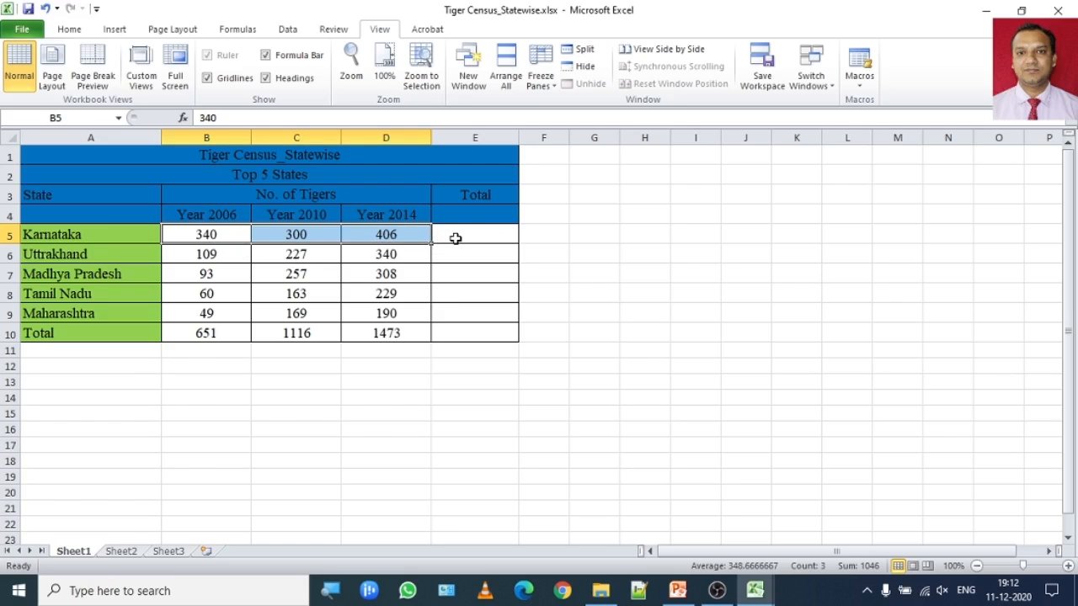
left_click(831, 88)
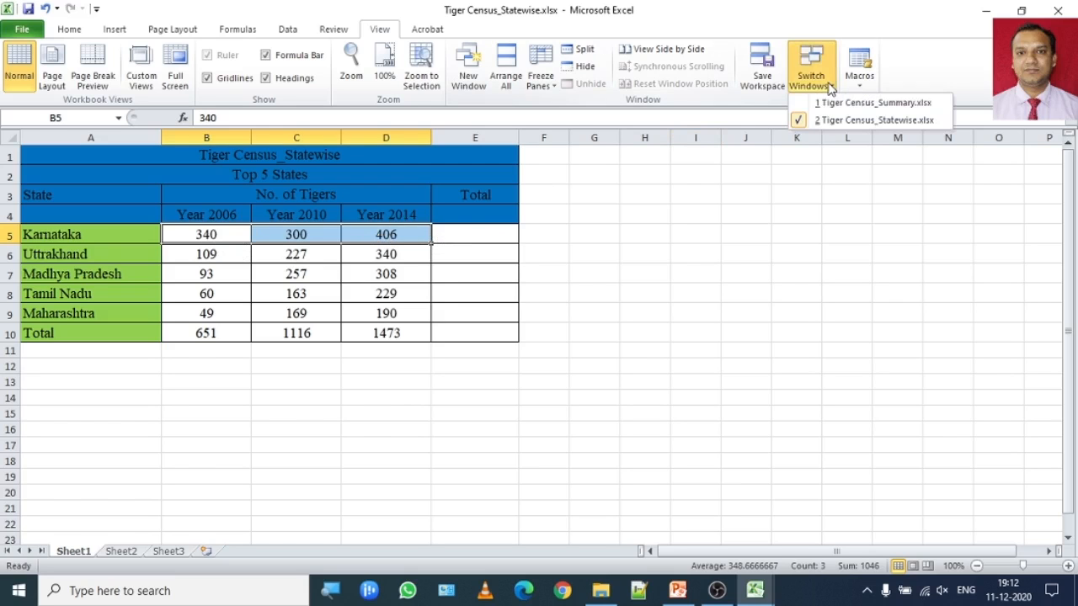
left_click(831, 104)
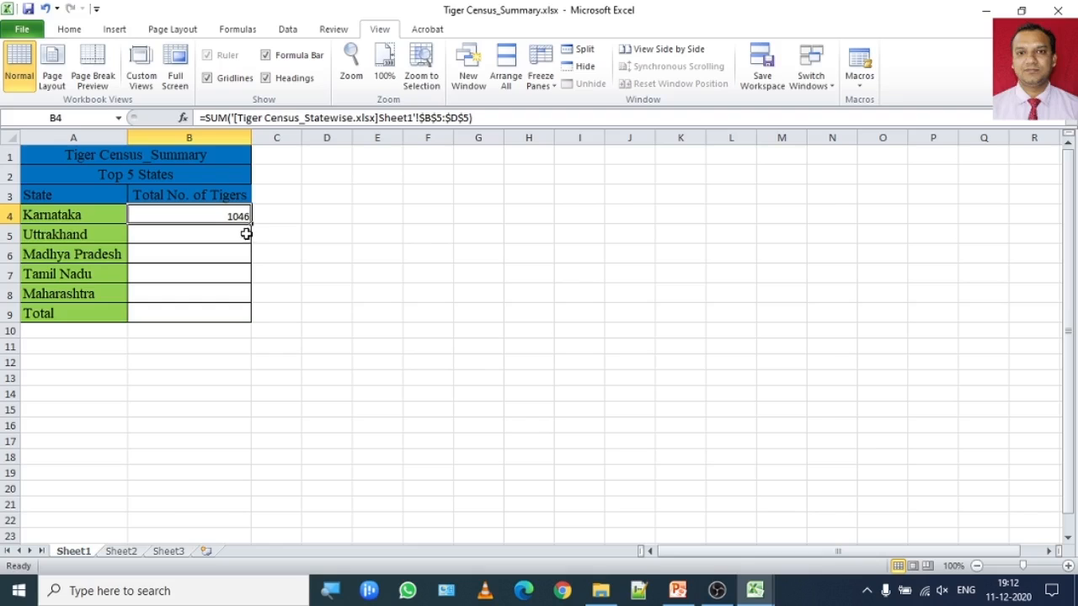
- Total Uttrakhand's tigers in B5 of the summary with a SUM of B6:D6 on Sheet1 of Tiger Census_Statewise.xlsx
left_click(197, 236)
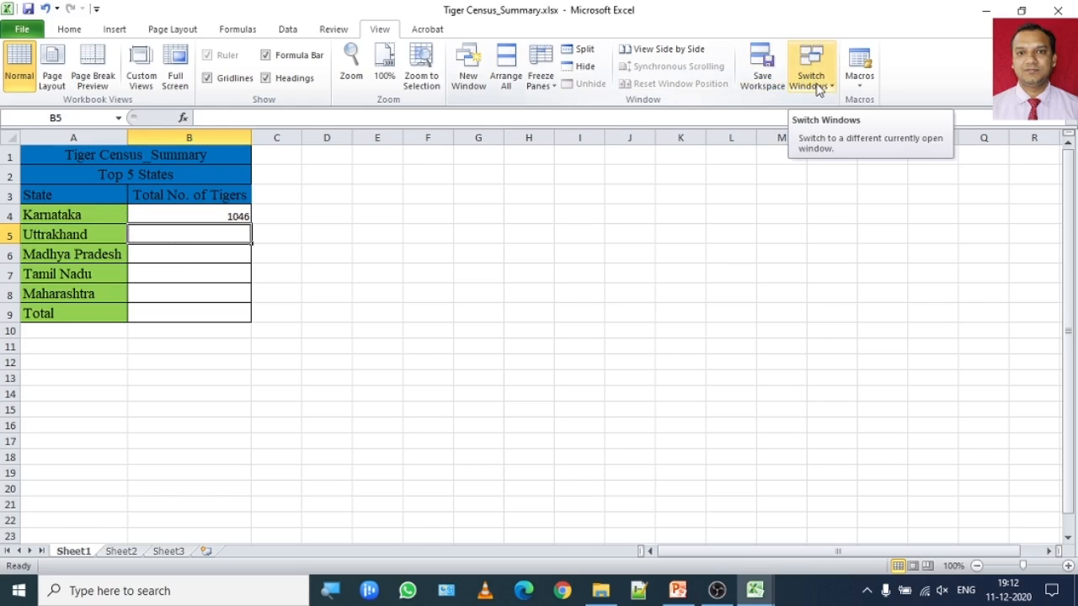
left_click(70, 30)
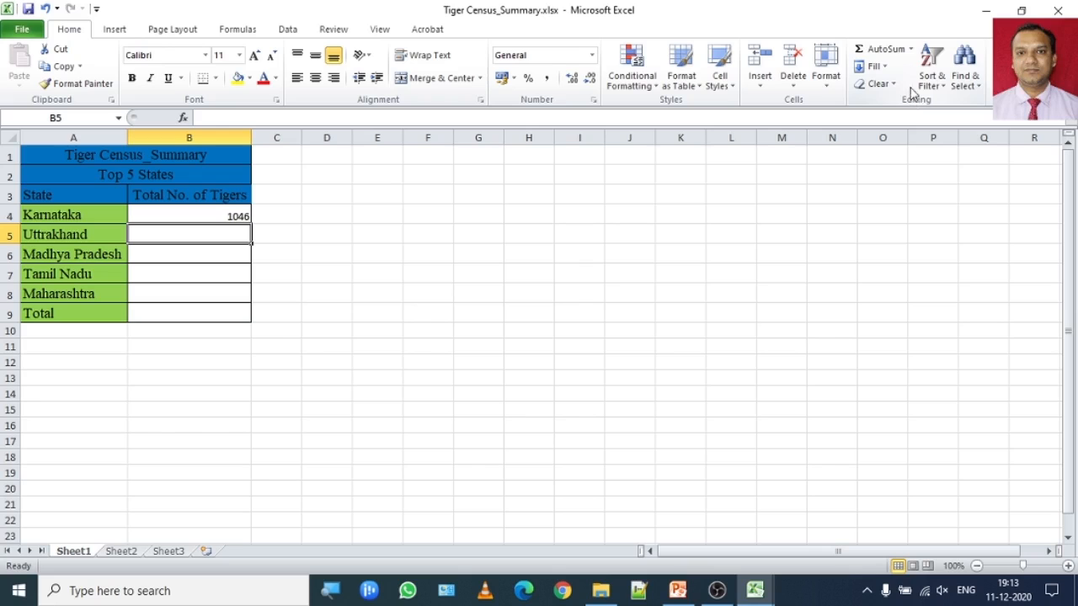
left_click(909, 49)
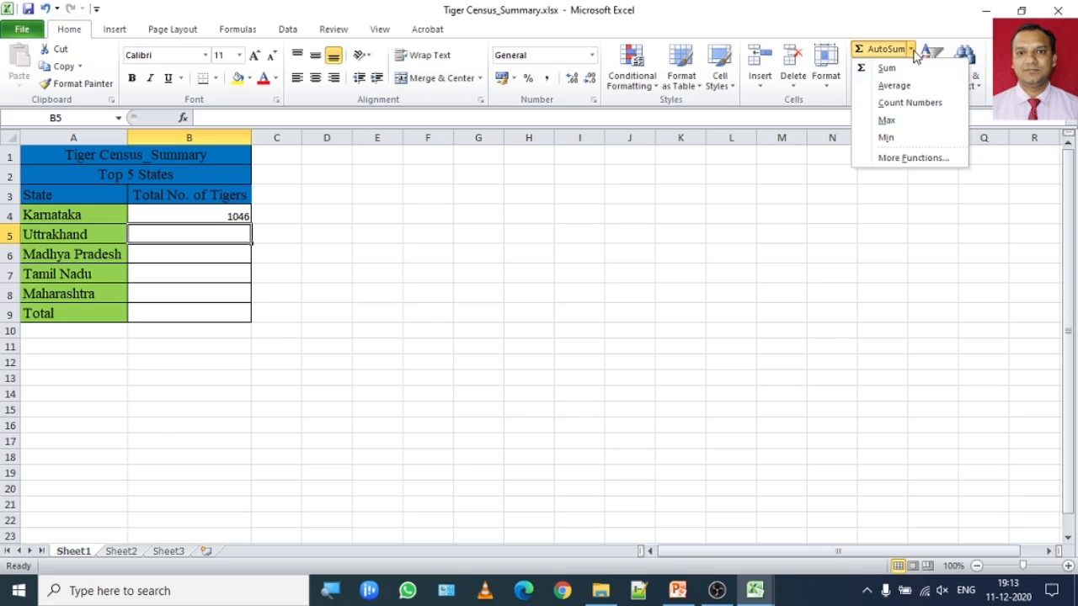
left_click(906, 71)
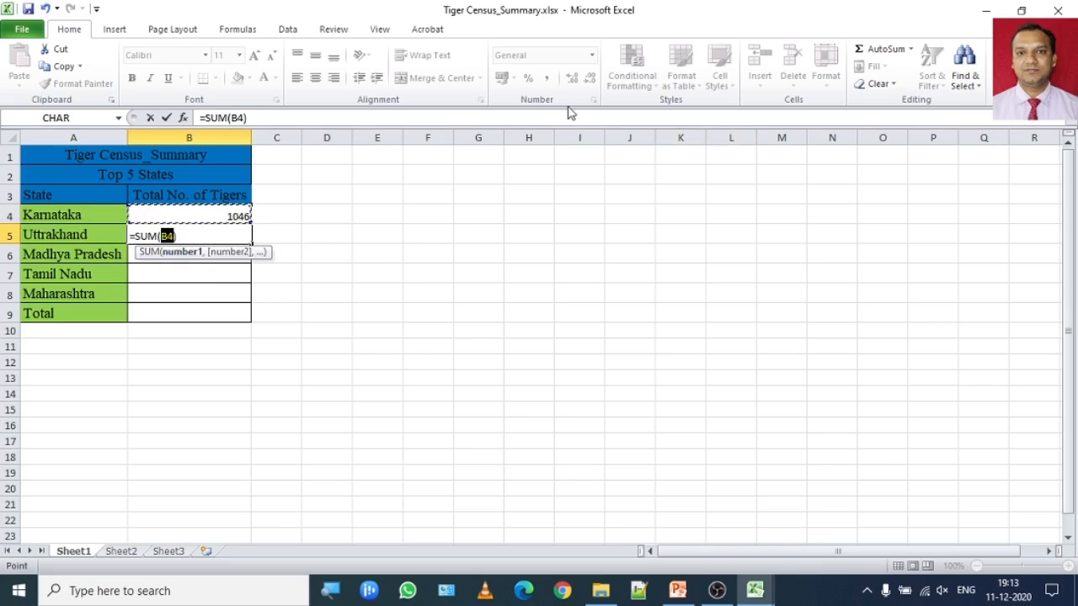
left_click(380, 30)
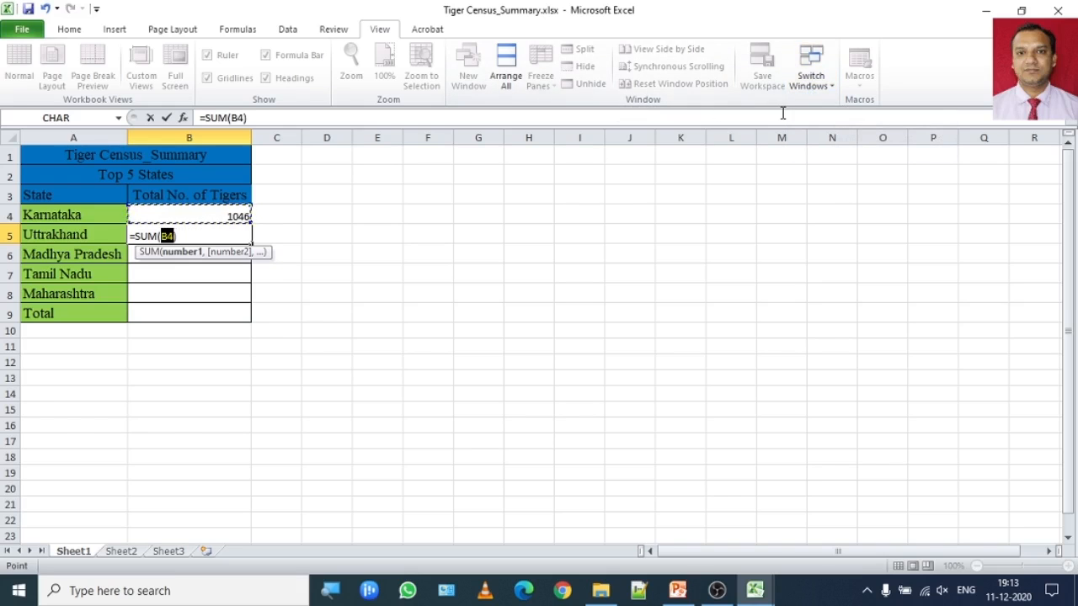
left_click(824, 91)
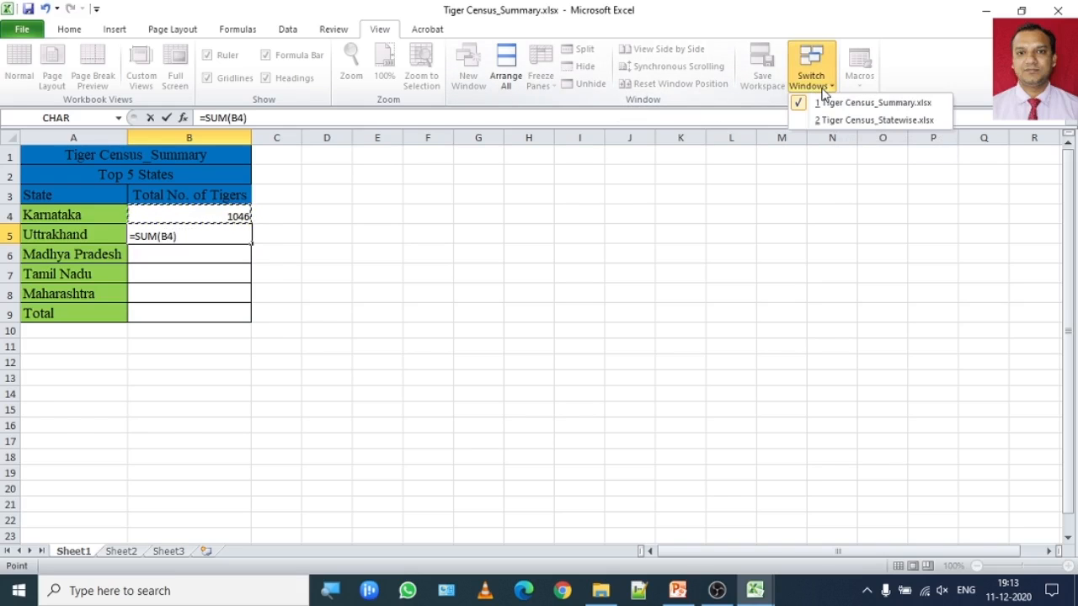
left_click(842, 120)
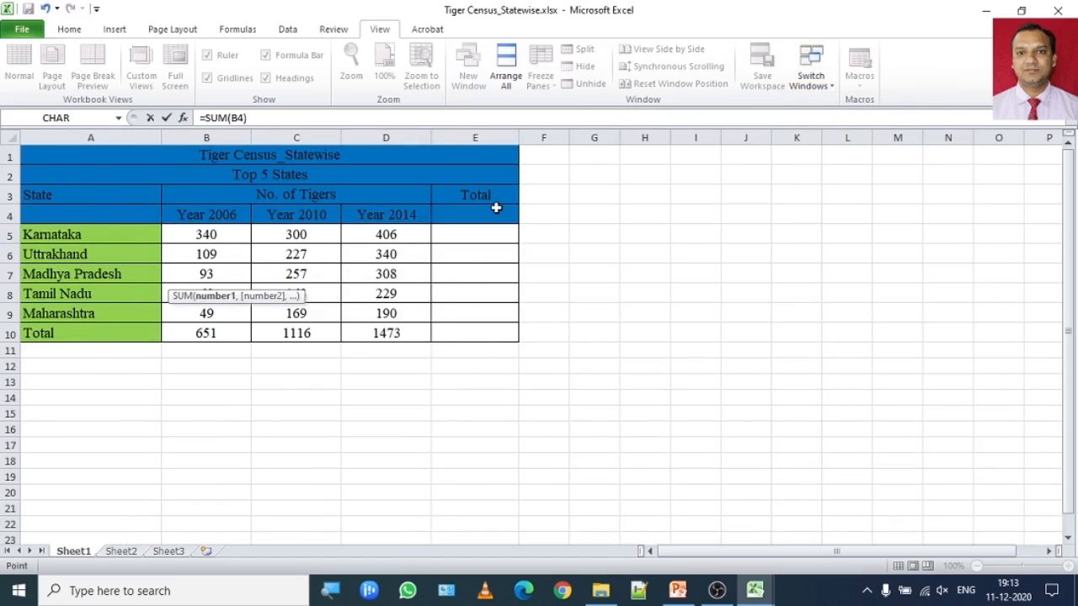
left_click(242, 252)
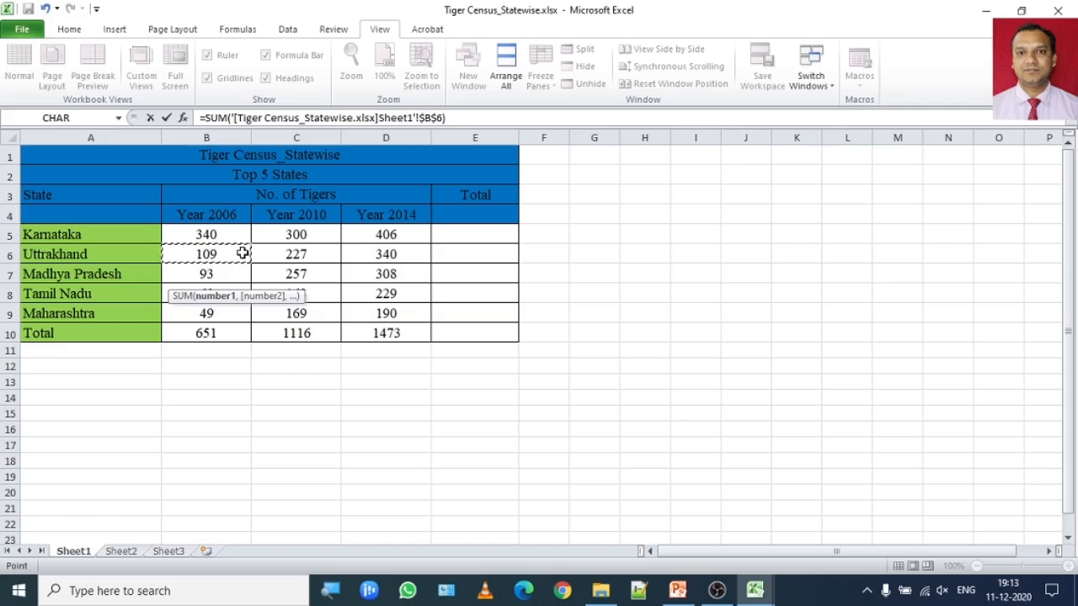
left_click_drag(245, 252, 369, 257)
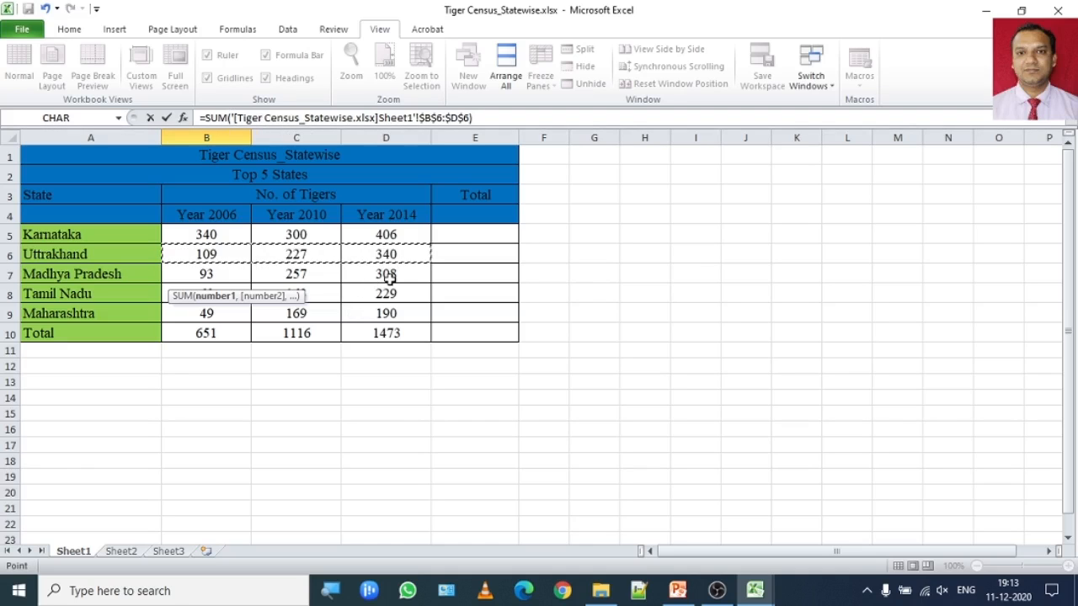
key("Return")
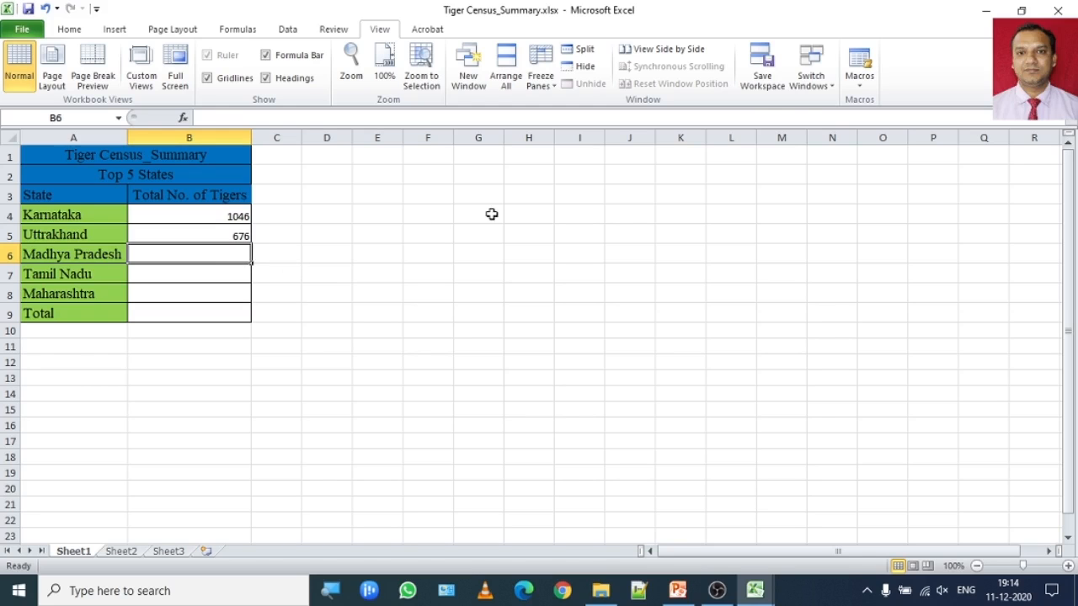
- Total Madhya Pradesh's tigers in B6 of the summary with a SUM of B7:D7 on Sheet1 of Tiger Census_Statewise.xlsx
left_click(71, 31)
left_click(114, 31)
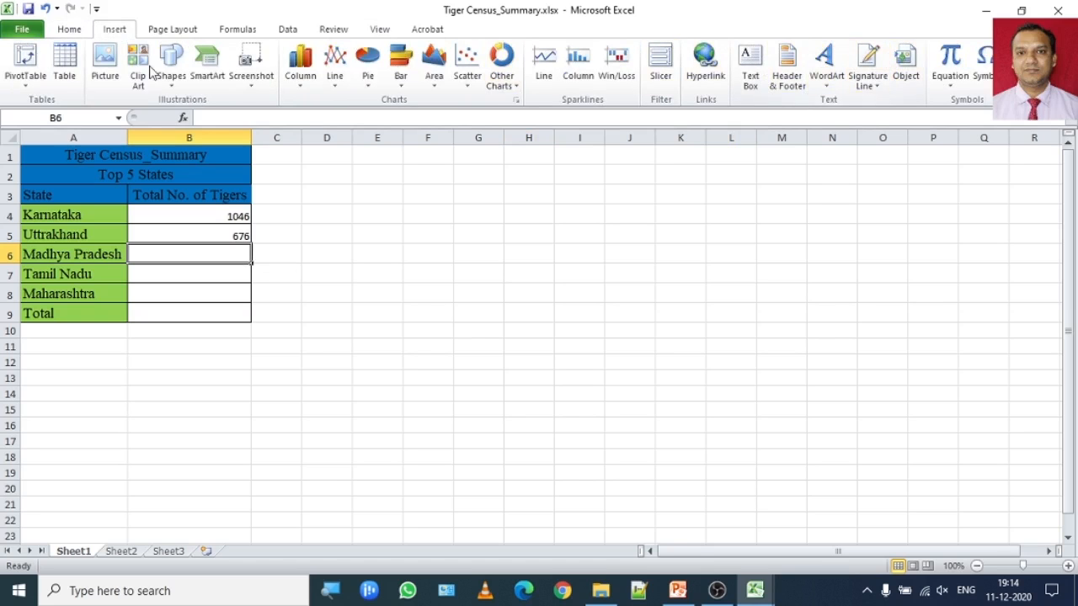
left_click(70, 31)
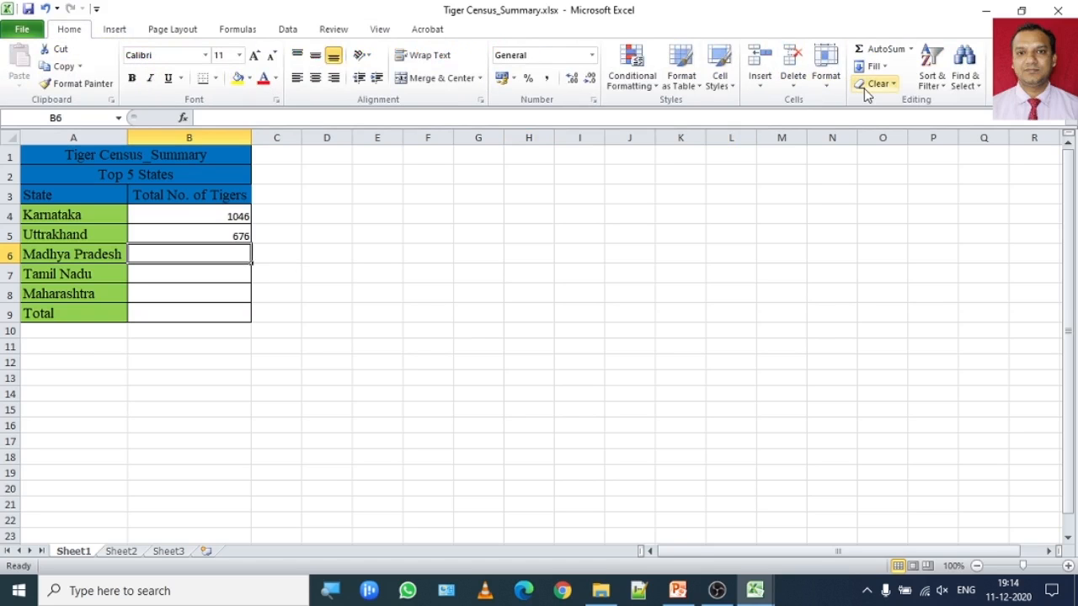
left_click(894, 53)
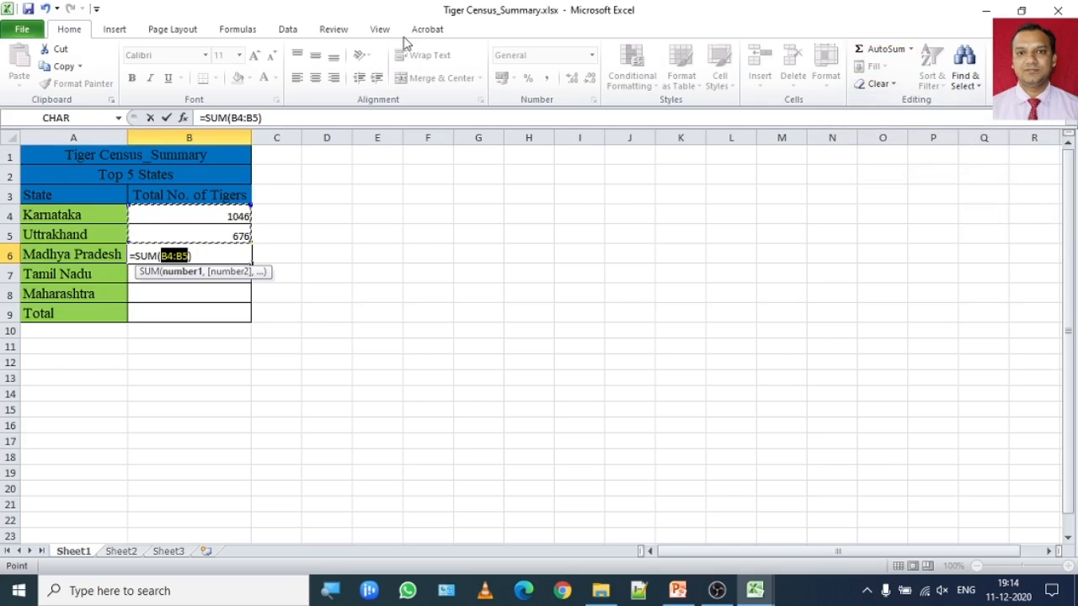
left_click(375, 31)
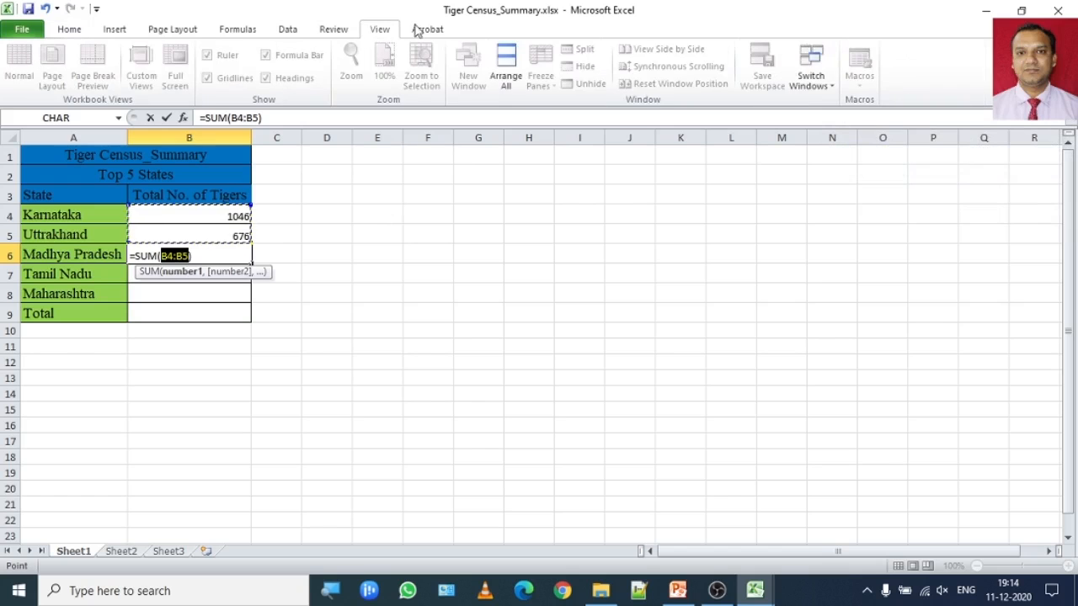
left_click(807, 77)
left_click(845, 120)
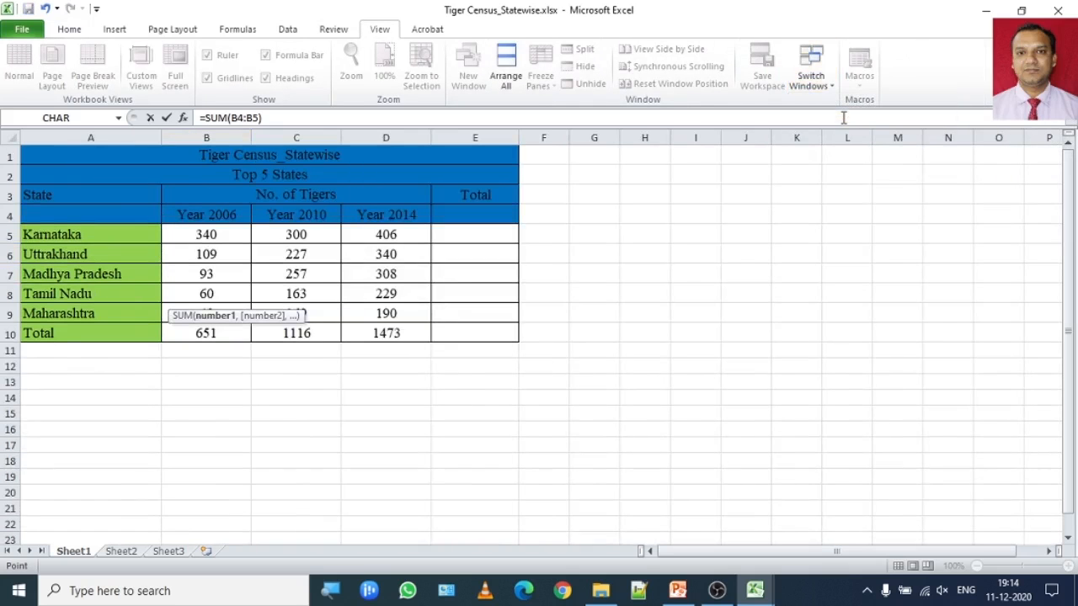
left_click_drag(189, 275, 376, 274)
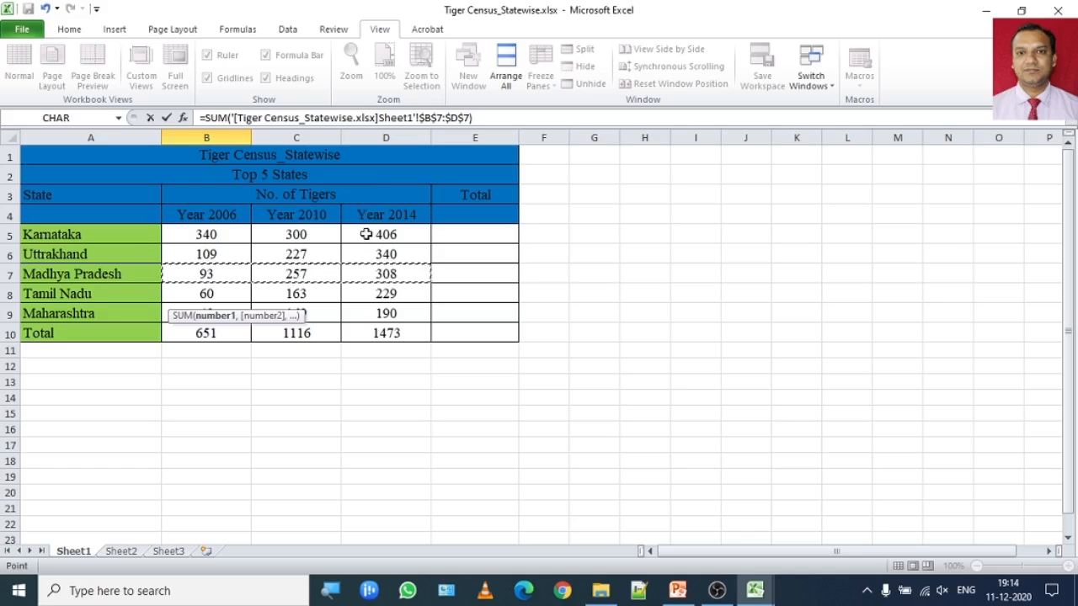
key("Return")
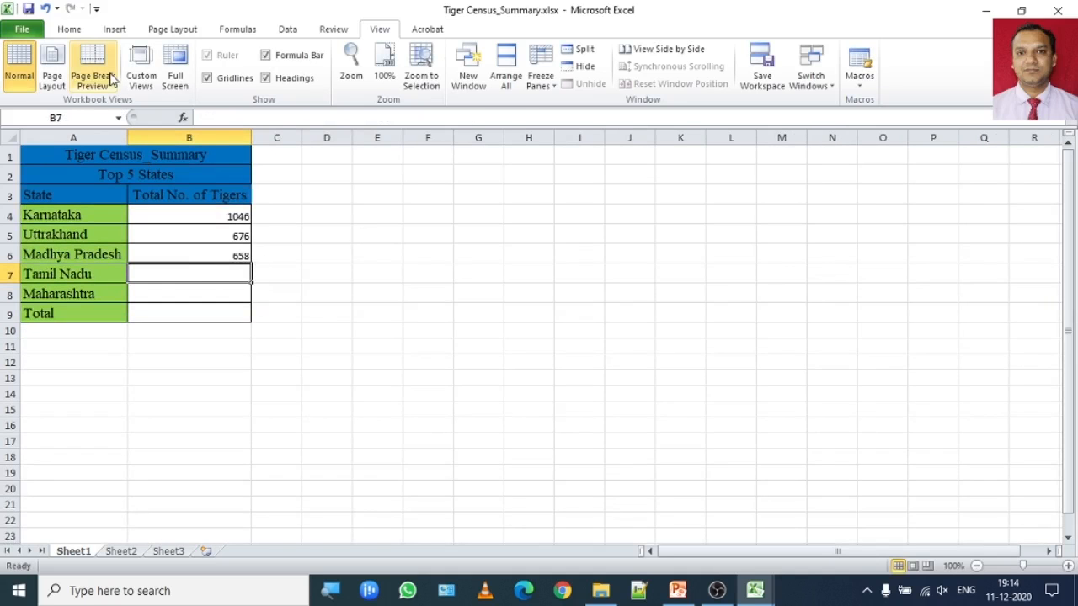
- Total Tamil Nadu's tigers in B7 of the summary with a SUM of B8:D8 on Sheet1 of Tiger Census_Statewise.xlsx
left_click(70, 30)
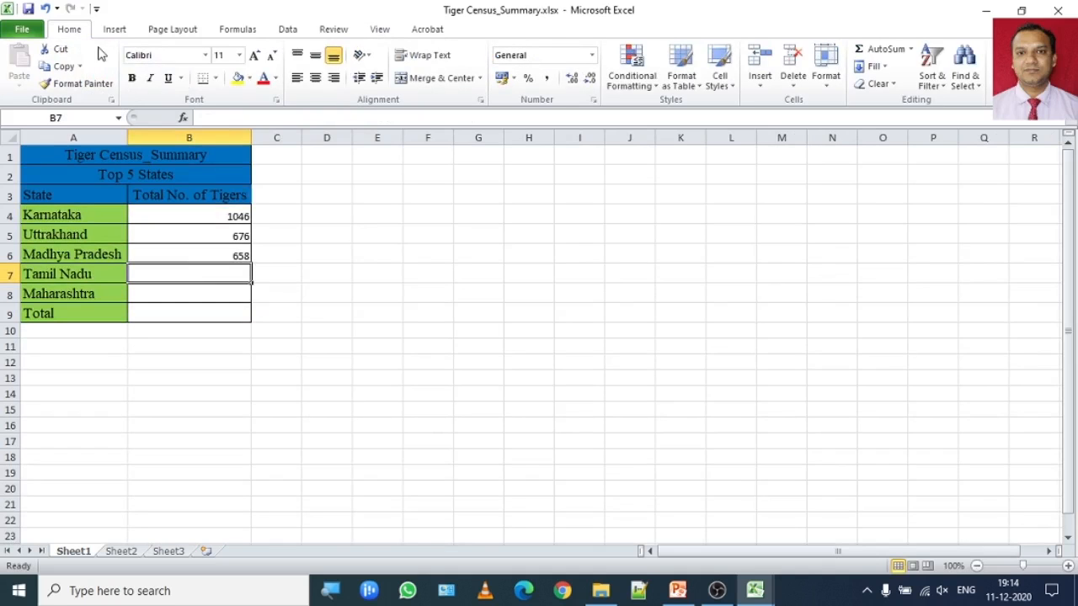
left_click(878, 51)
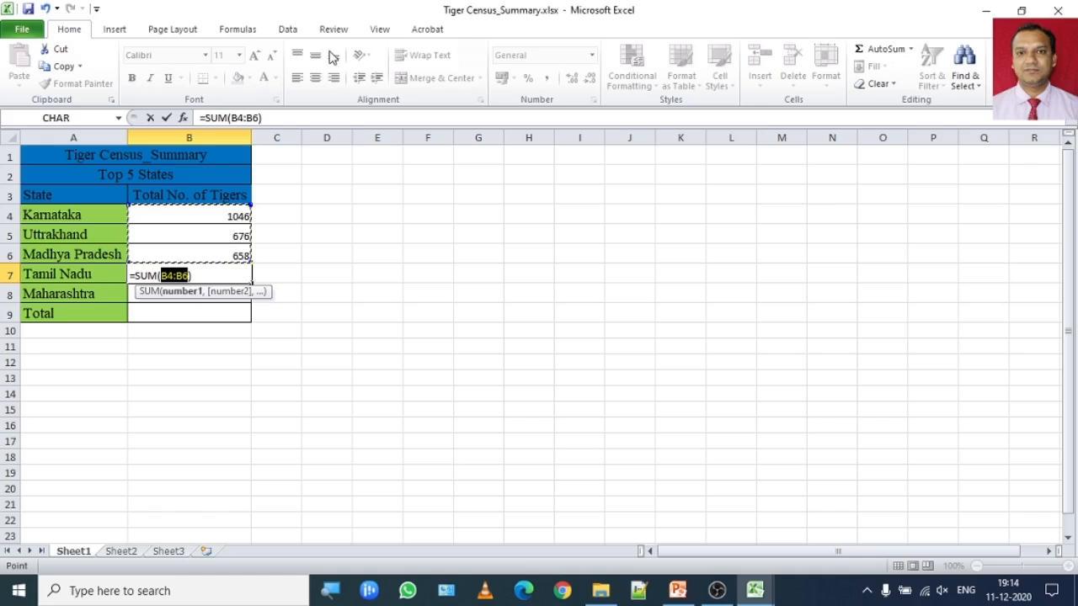
left_click(380, 29)
left_click(806, 88)
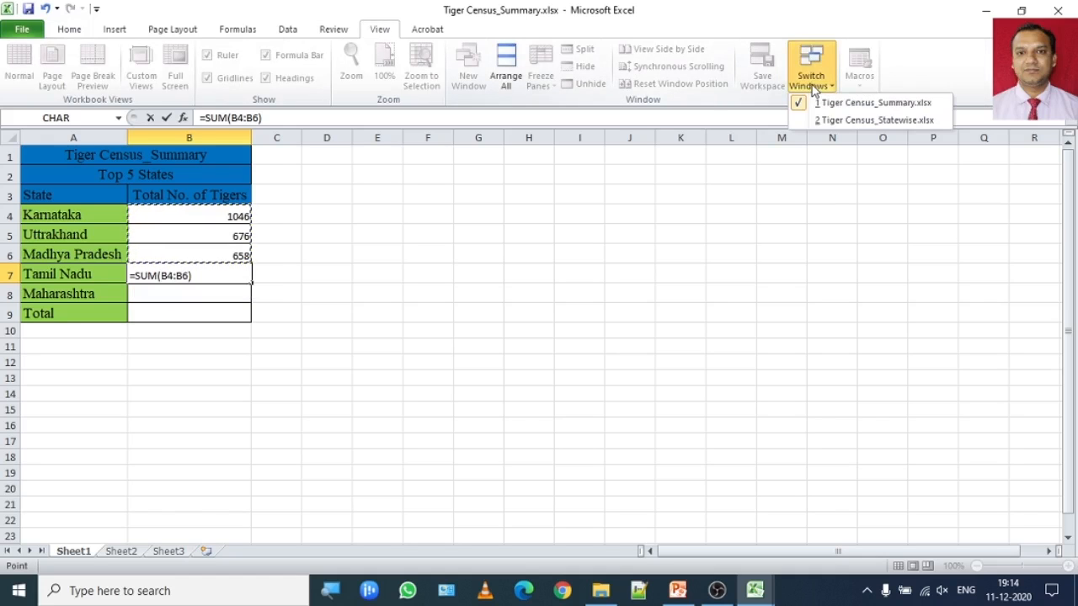
left_click(848, 121)
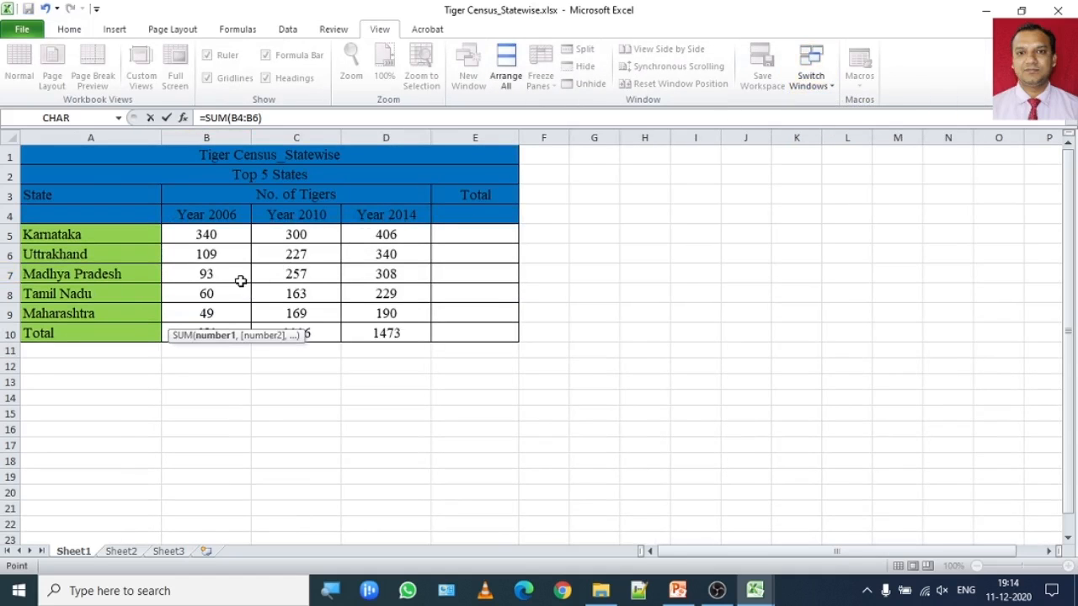
left_click_drag(207, 292, 376, 293)
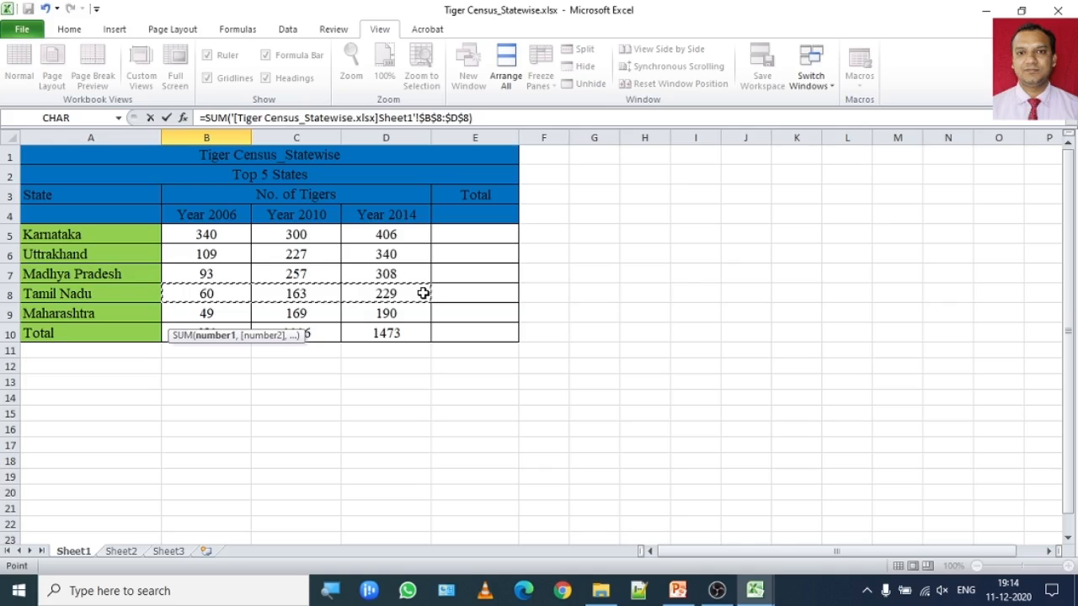
key("Return")
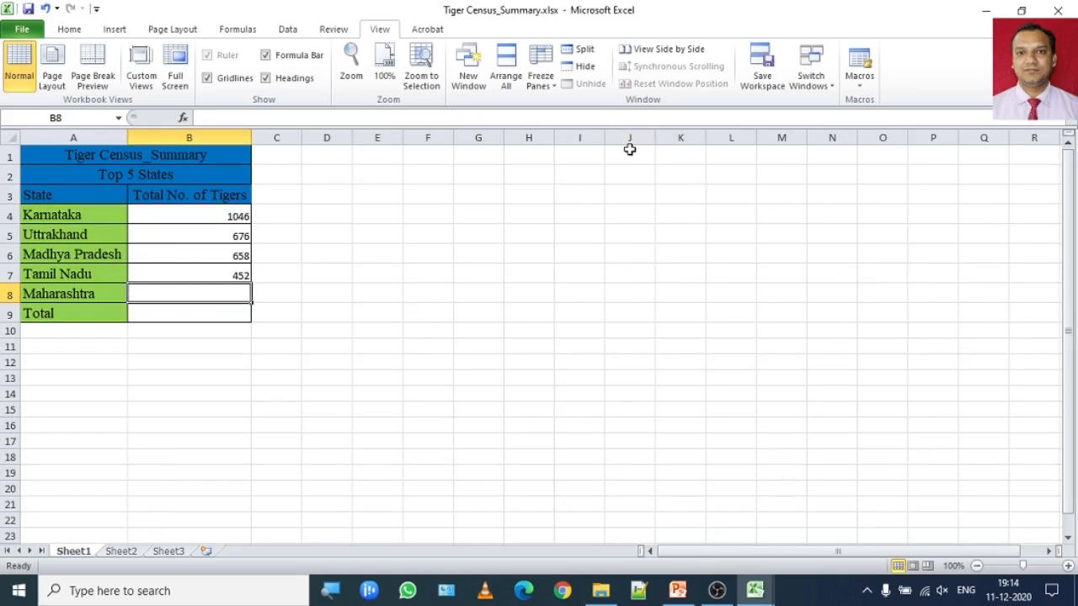
left_click(810, 80)
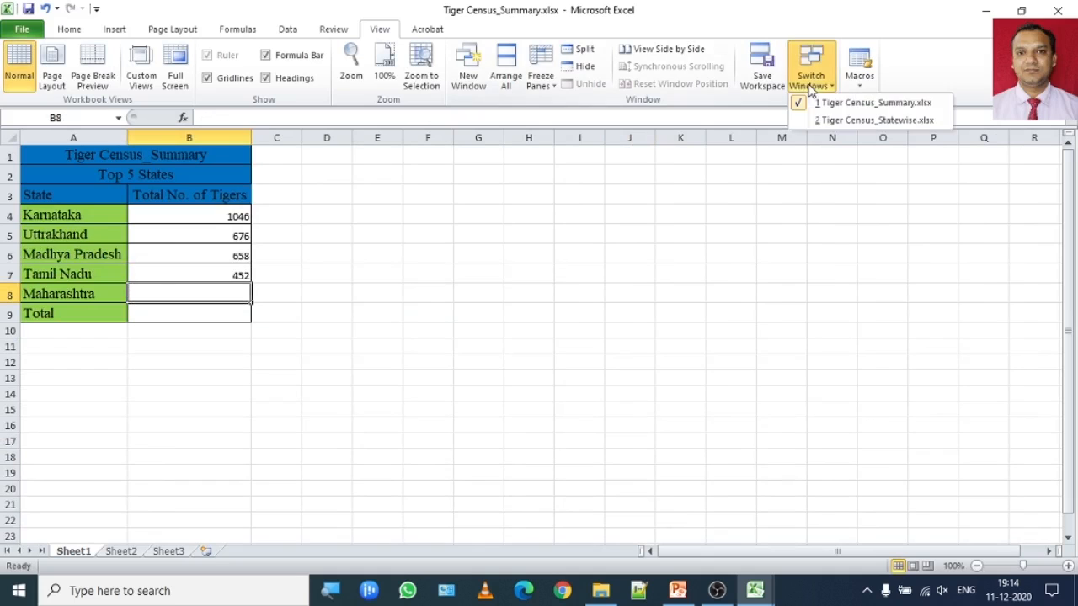
left_click(828, 119)
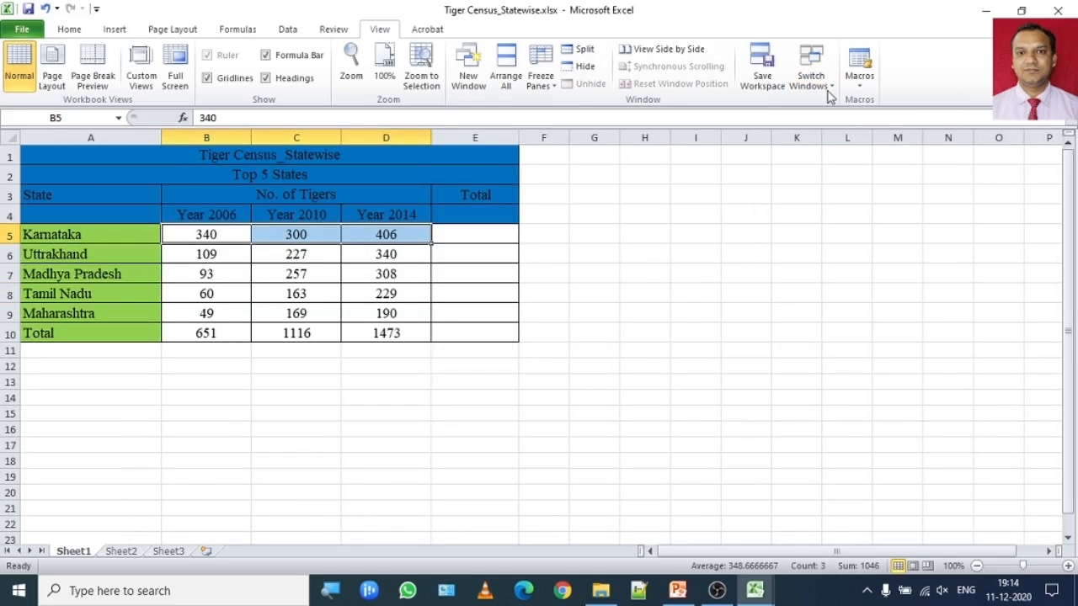
left_click(830, 84)
left_click(837, 104)
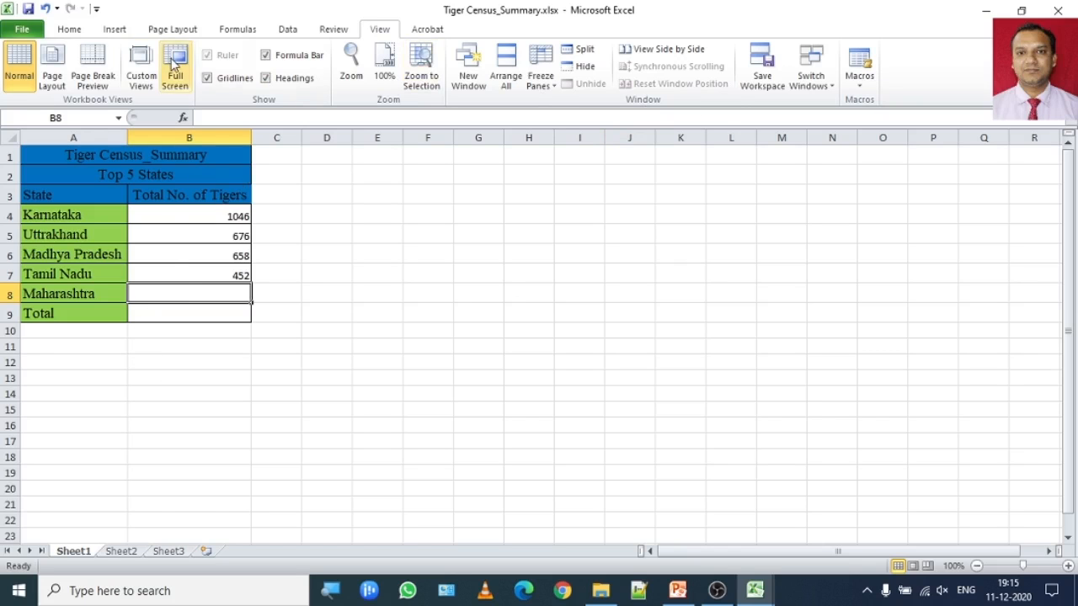
- Total Maharashtra's tigers in B8 of the summary with a SUM of B9:D9 on Sheet1 of Tiger Census_Statewise.xlsx
left_click(71, 30)
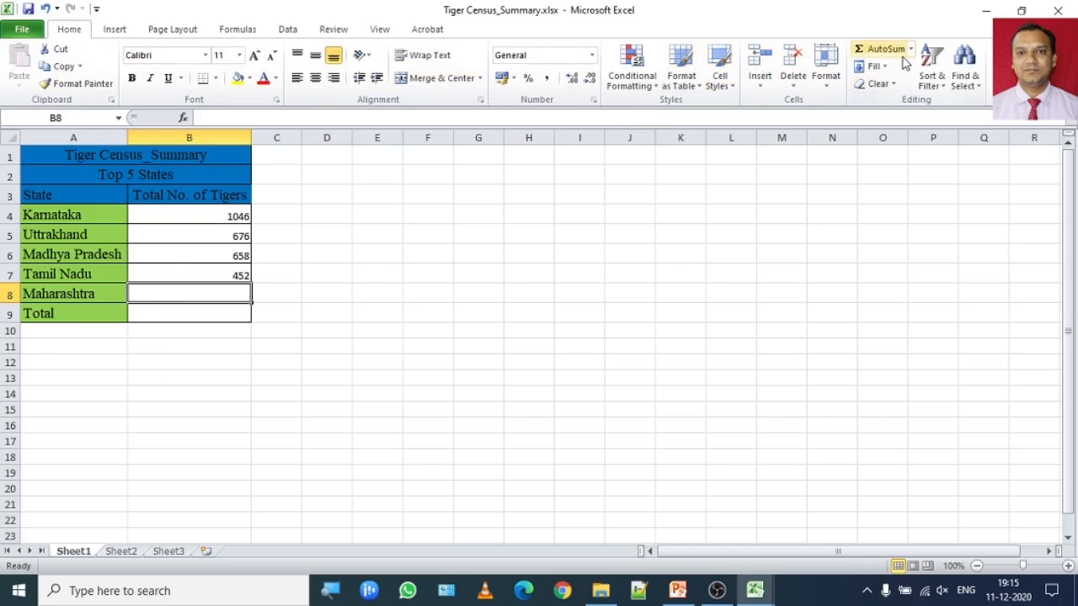
left_click(874, 53)
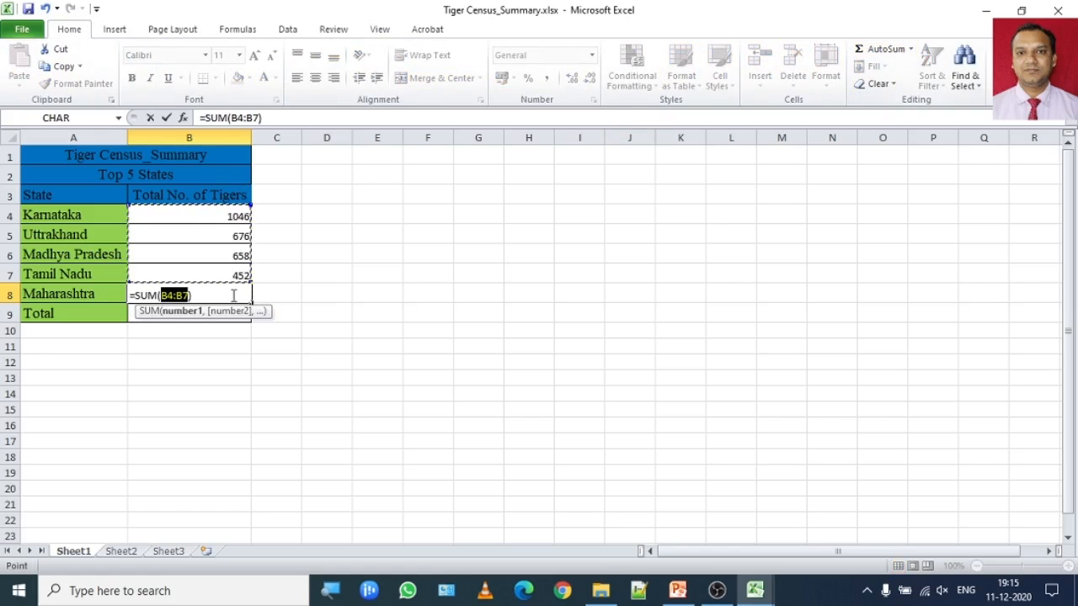
left_click(389, 32)
left_click(810, 78)
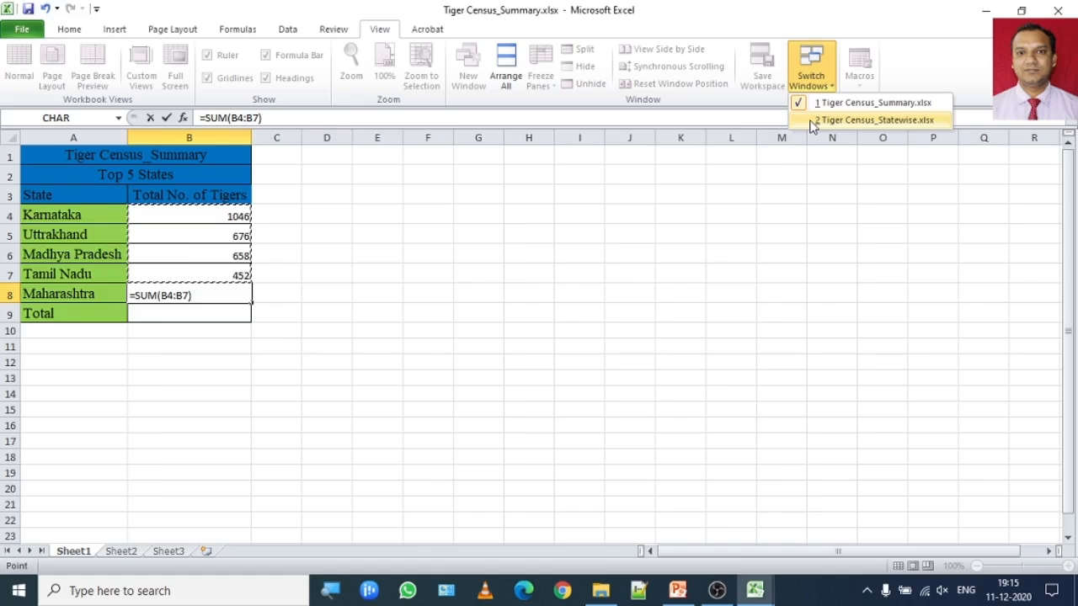
left_click(842, 127)
left_click_drag(197, 315, 383, 314)
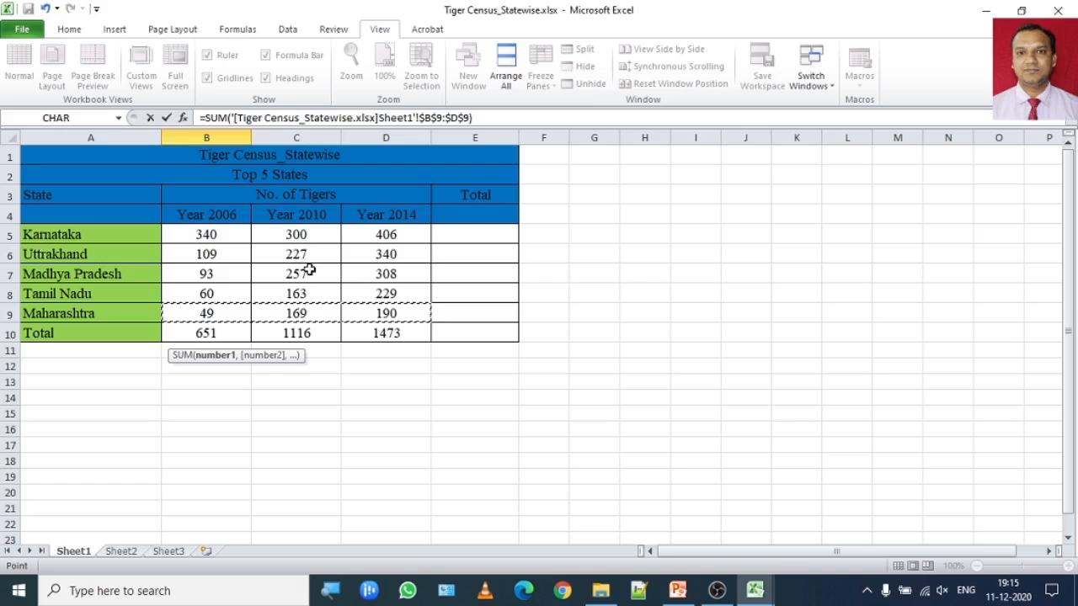
key("Escape")
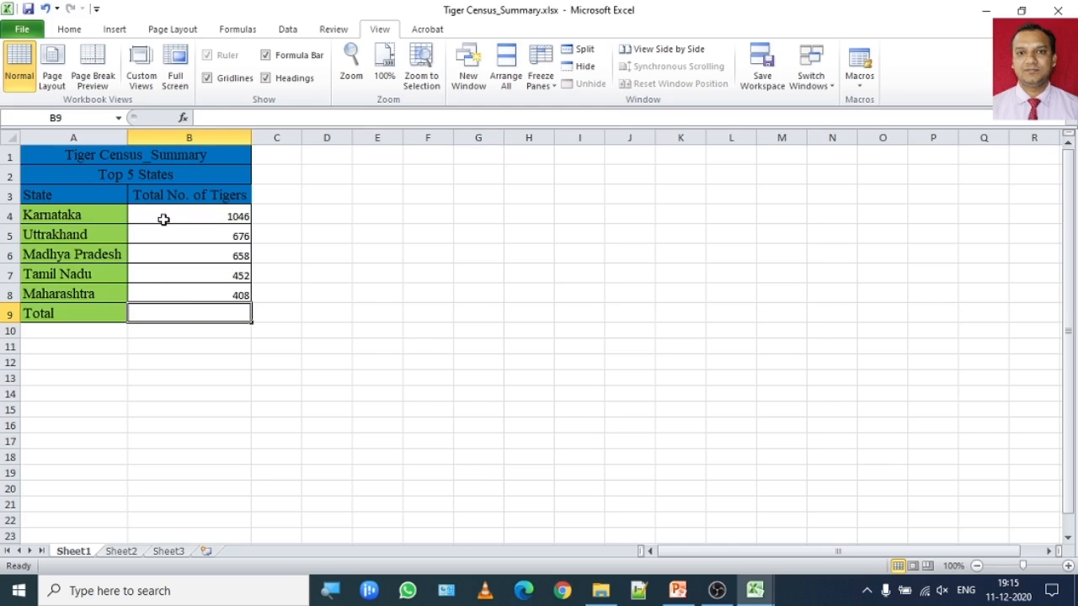
- Compare the state counts in Tiger Census_Statewise.xlsx with the totals in Tiger Census_Summary.xlsx, switching between the two workbooks
left_click(828, 89)
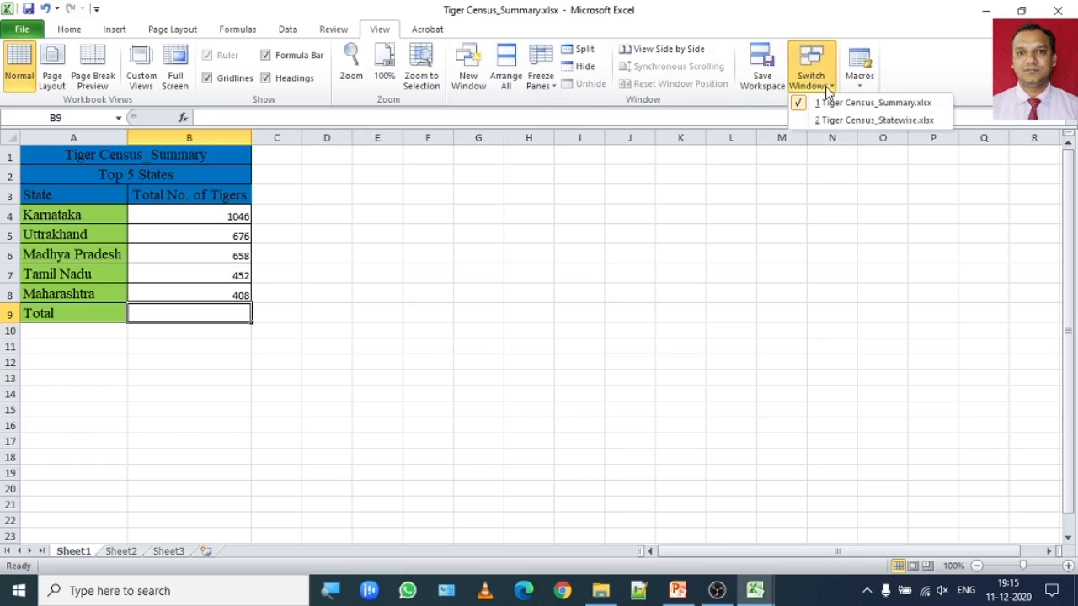
left_click(863, 123)
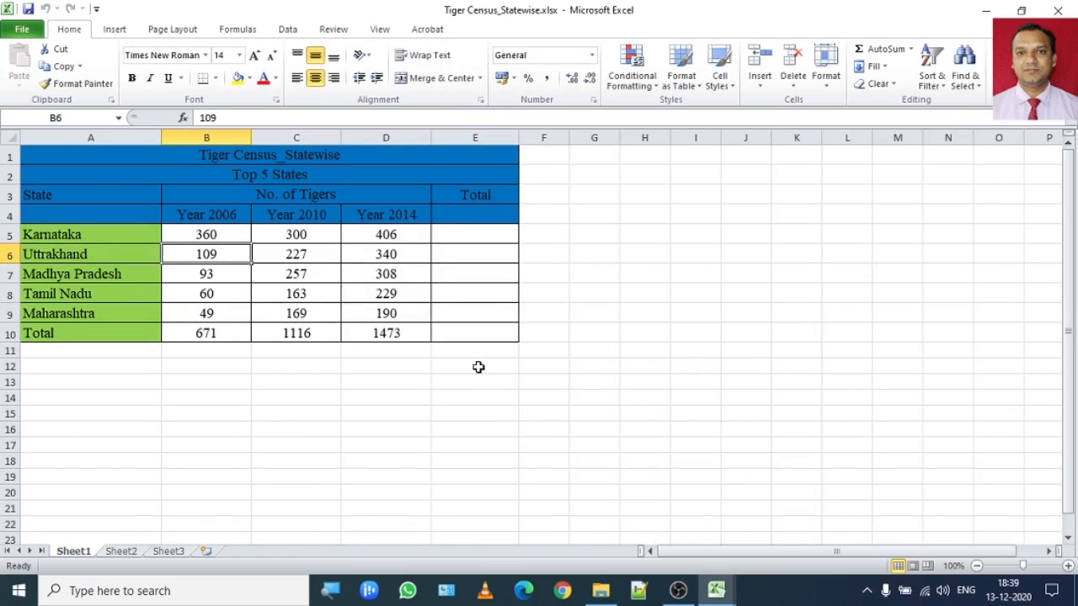
left_click(232, 394)
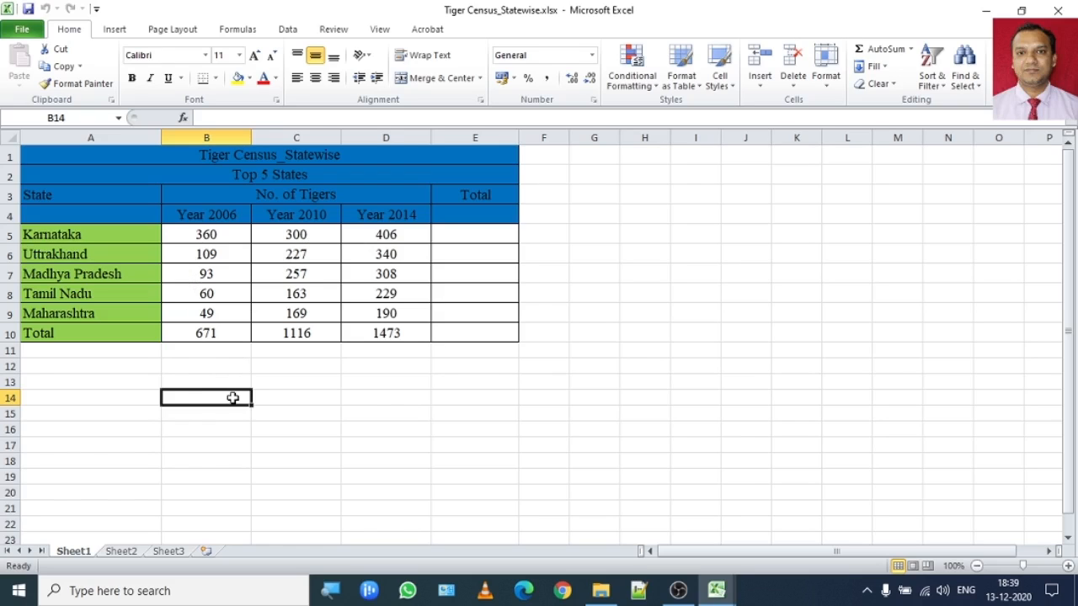
left_click(716, 590)
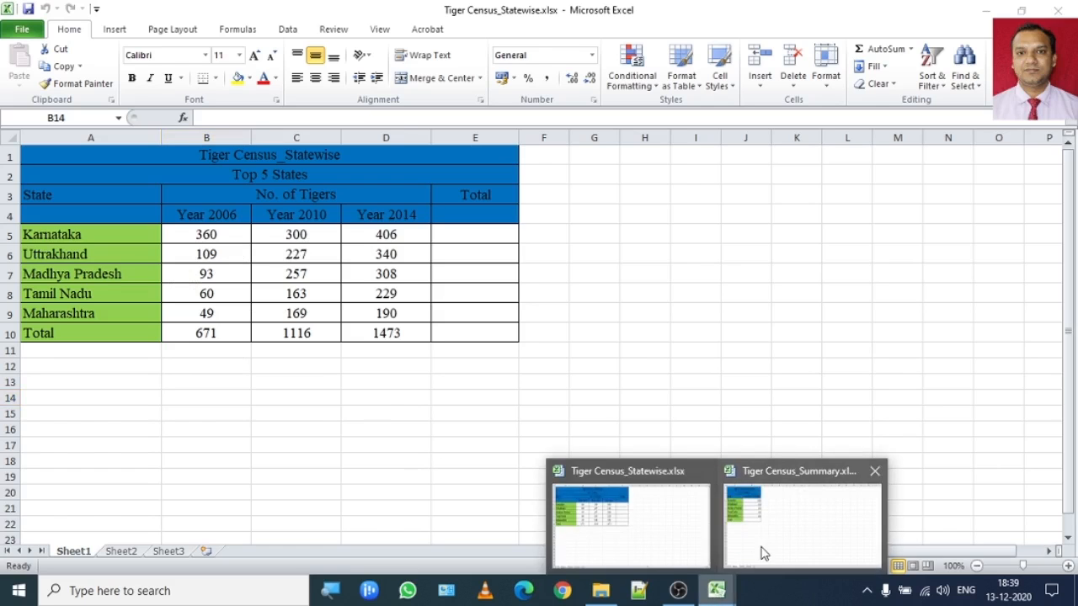
left_click(775, 528)
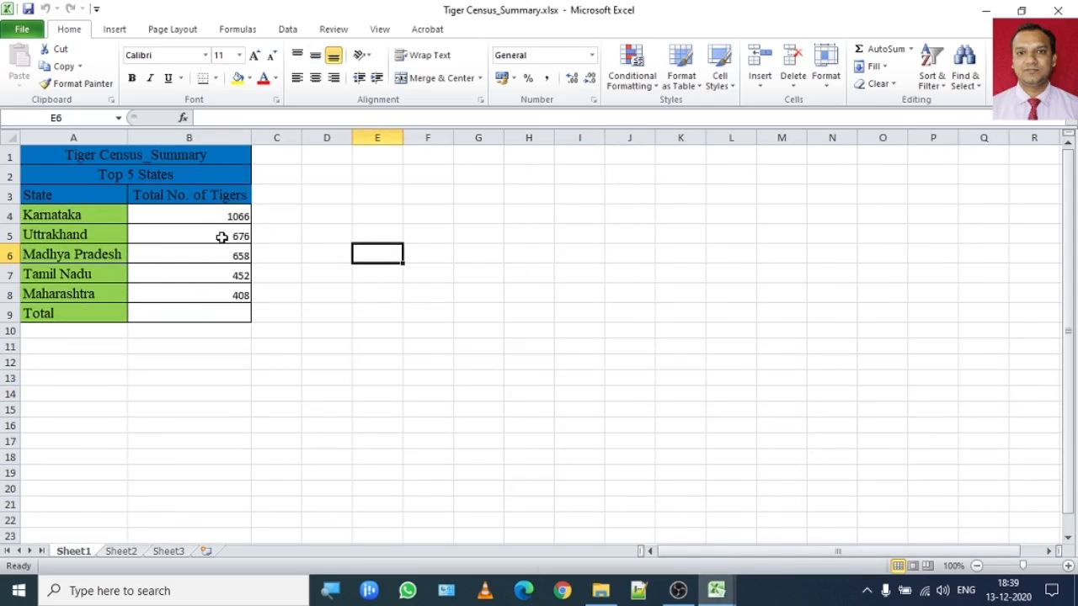
left_click(706, 592)
left_click(597, 534)
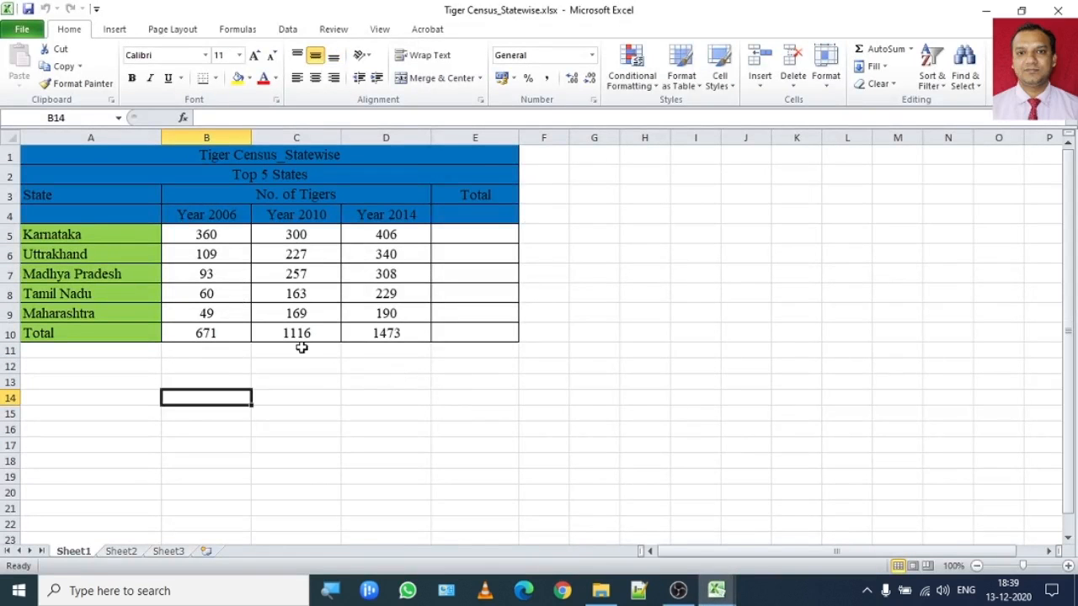
left_click(55, 354)
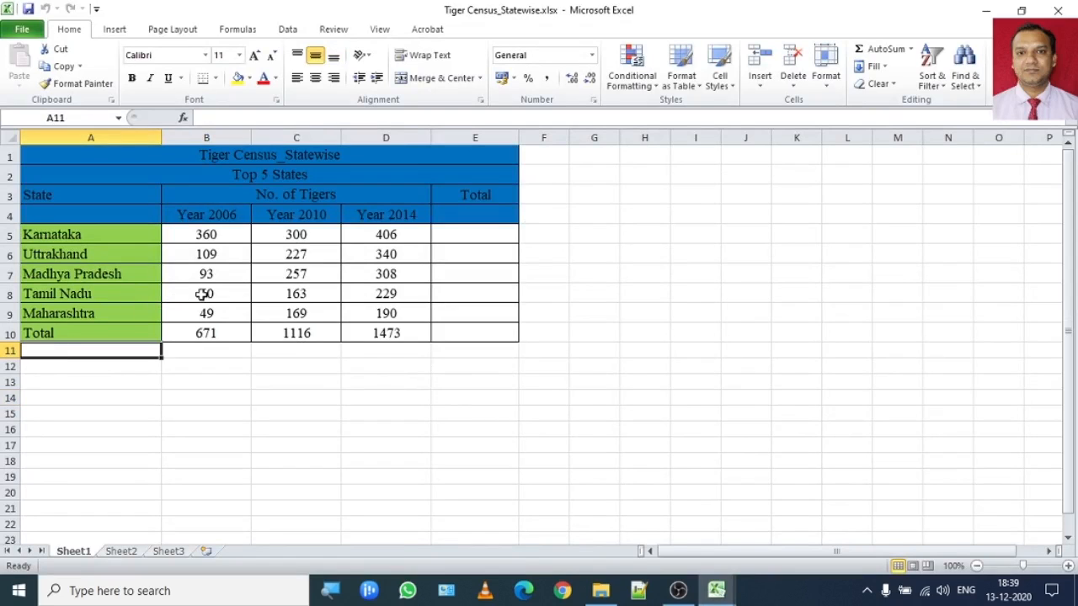
- Arrange the two open workbooks side by side as tiled windows
left_click(379, 30)
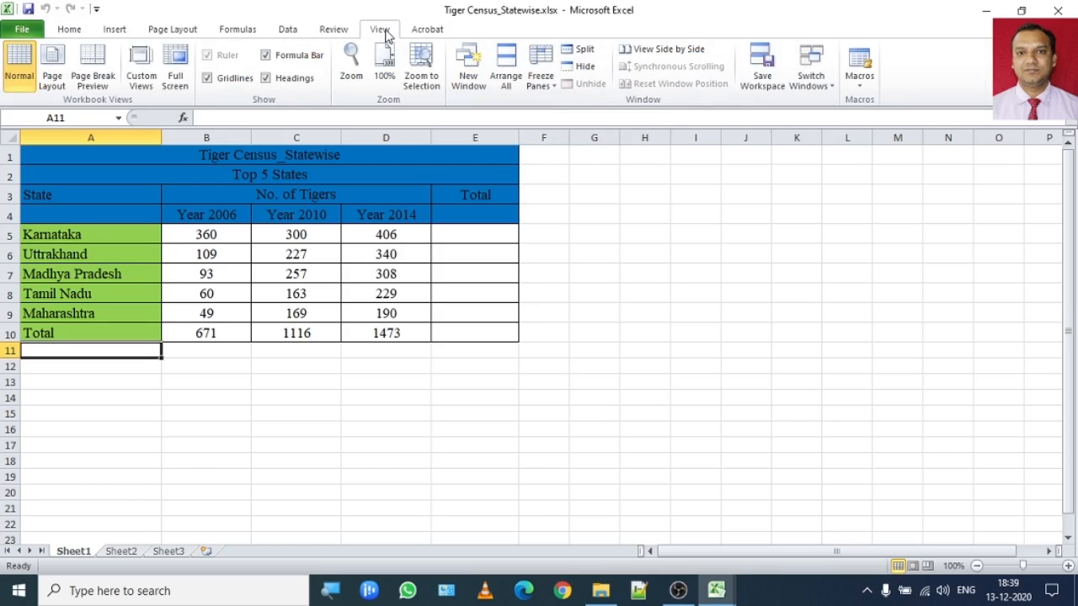
left_click(505, 80)
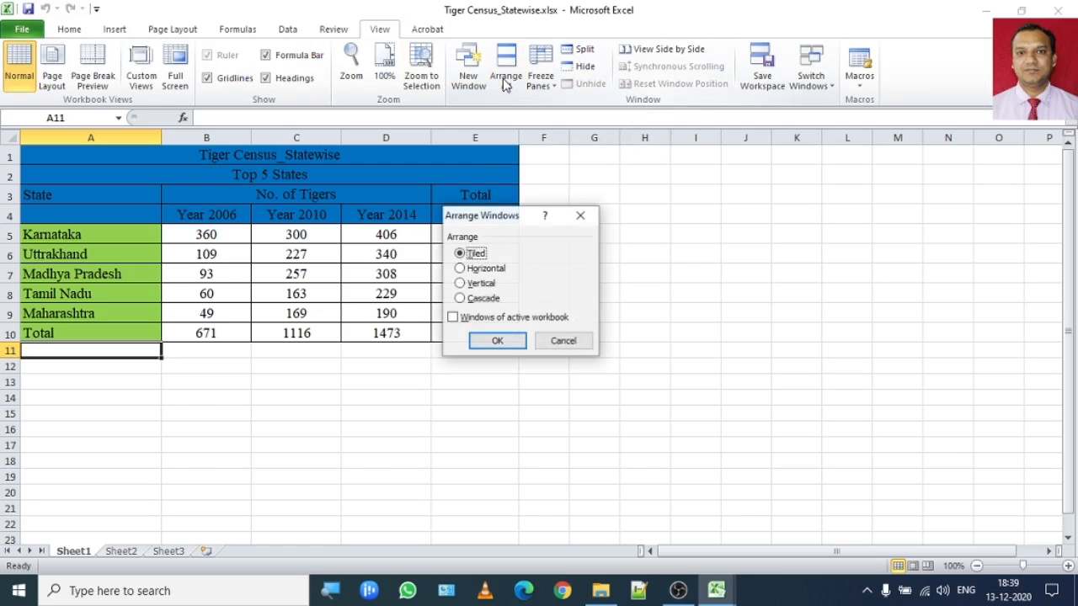
left_click(495, 341)
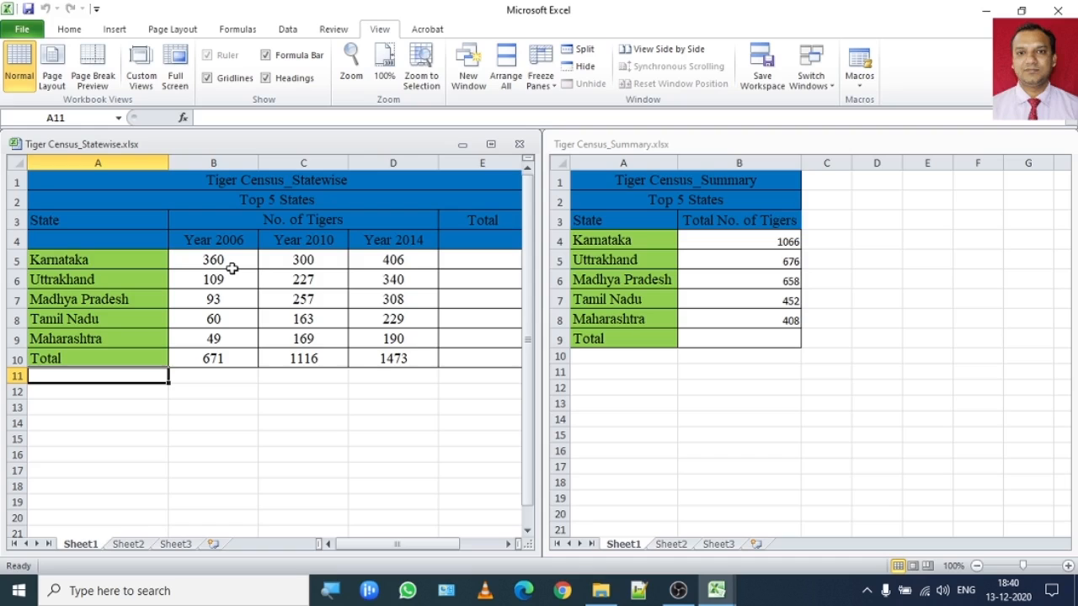
- Check the linked Karnataka formula in B4 of the summary and set Karnataka's Year 2006 count in the statewise workbook to 380
left_click(745, 241)
left_click(745, 239)
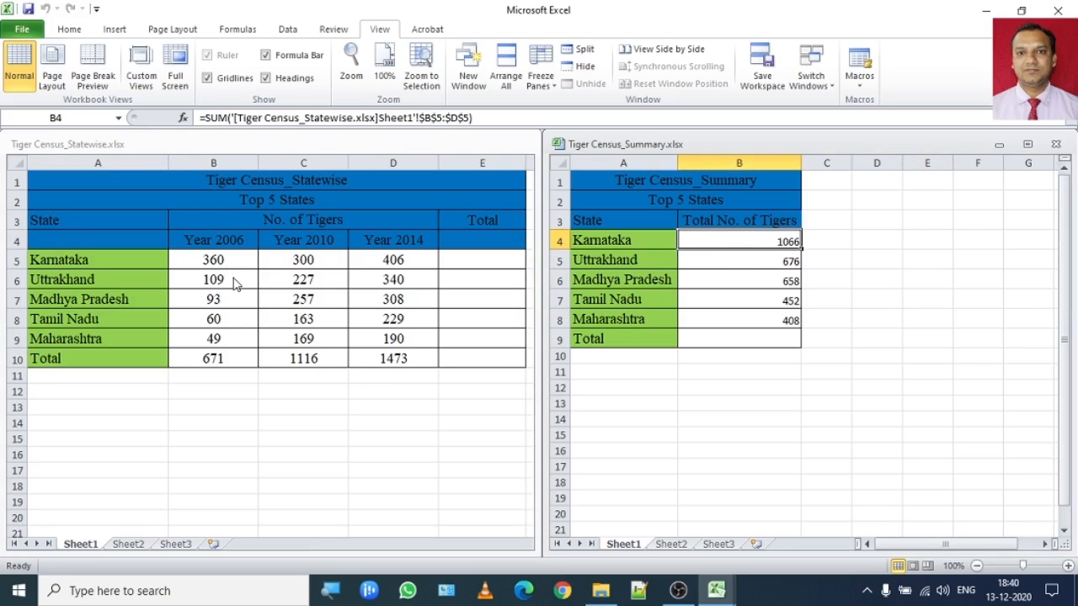
left_click(213, 261)
left_click(213, 261)
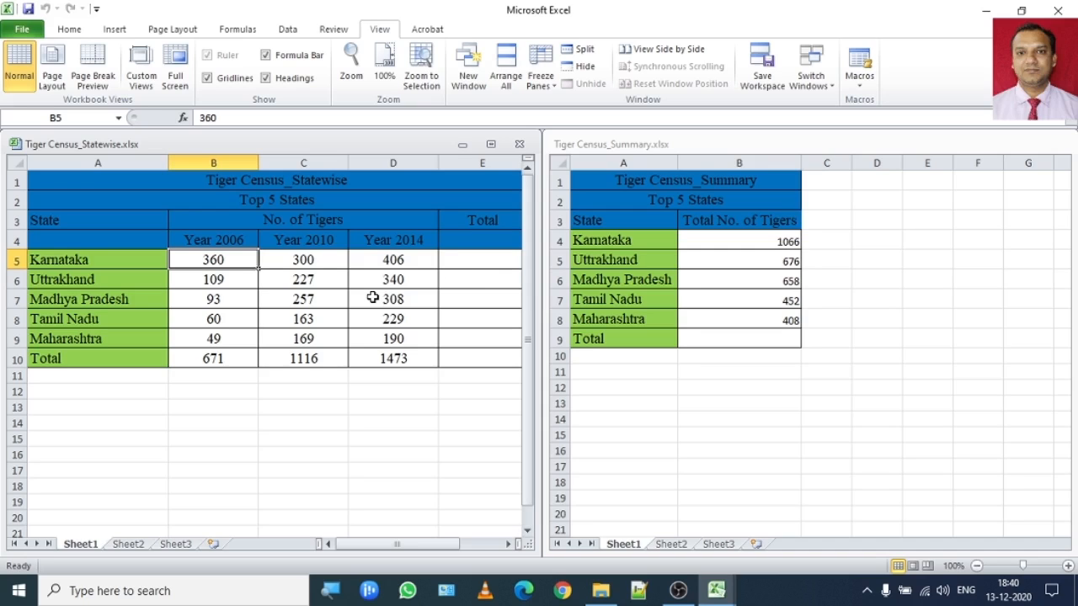
type("380")
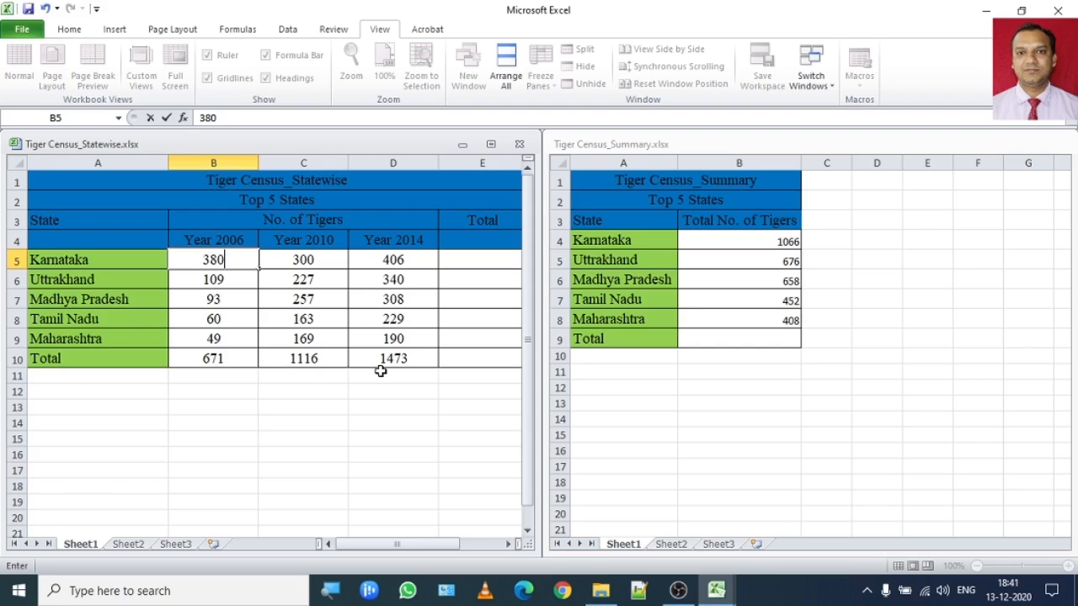
key("Return")
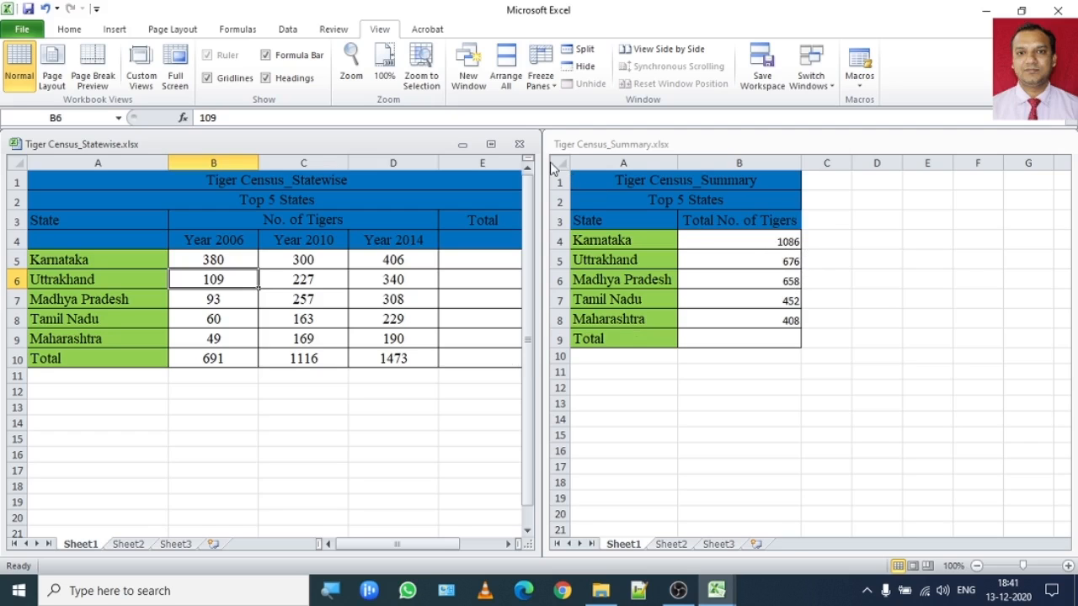
- Close Tiger Census_Statewise.xlsx and Tiger Census_Summary.xlsx with their changes saved, and exit the spreadsheet program
left_click(520, 146)
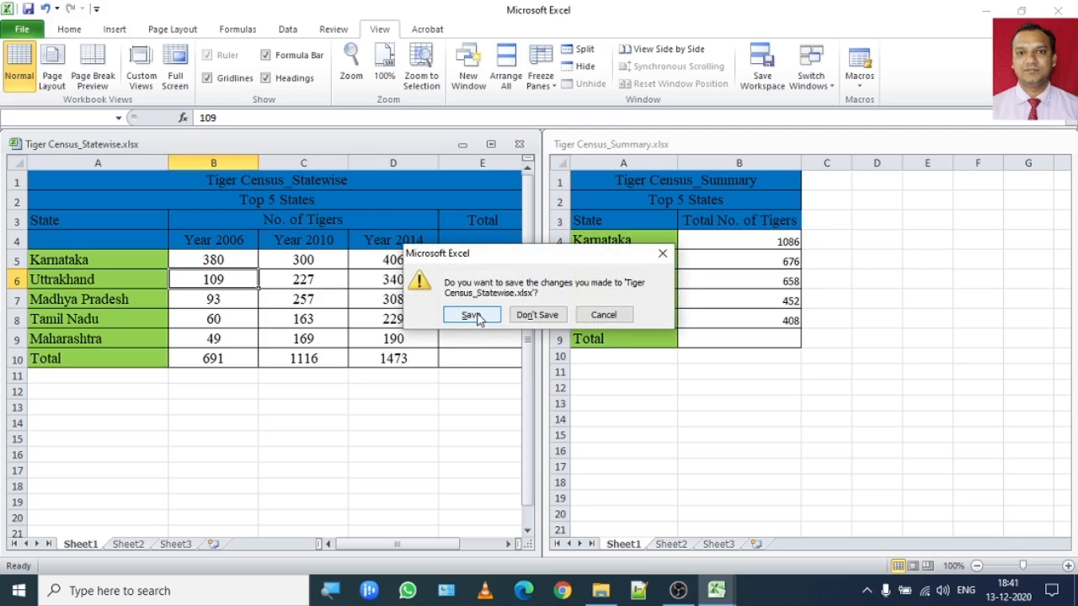
left_click(475, 316)
left_click(1056, 144)
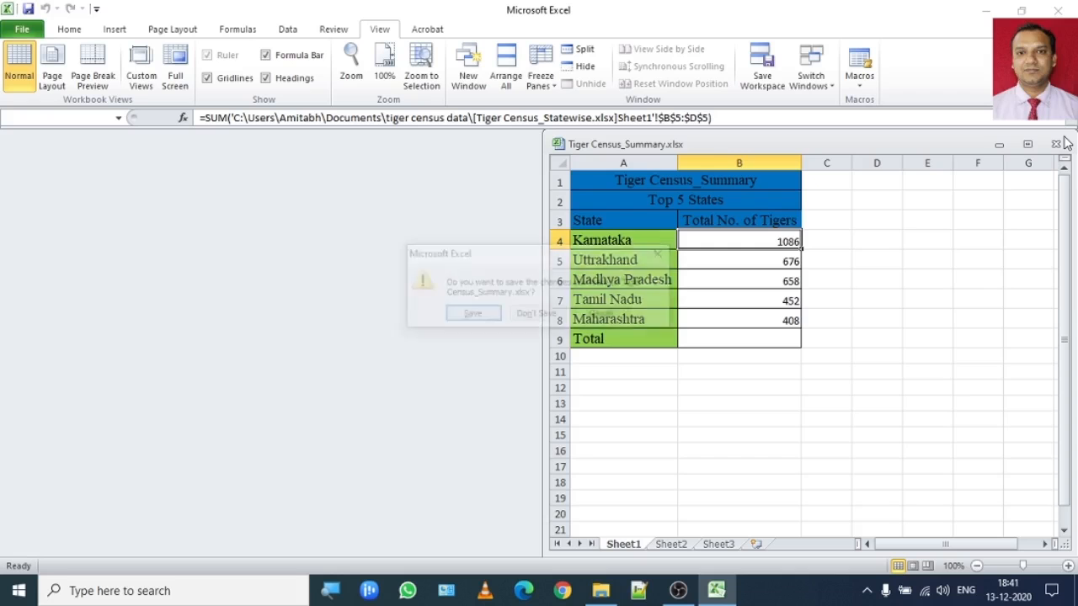
left_click(471, 315)
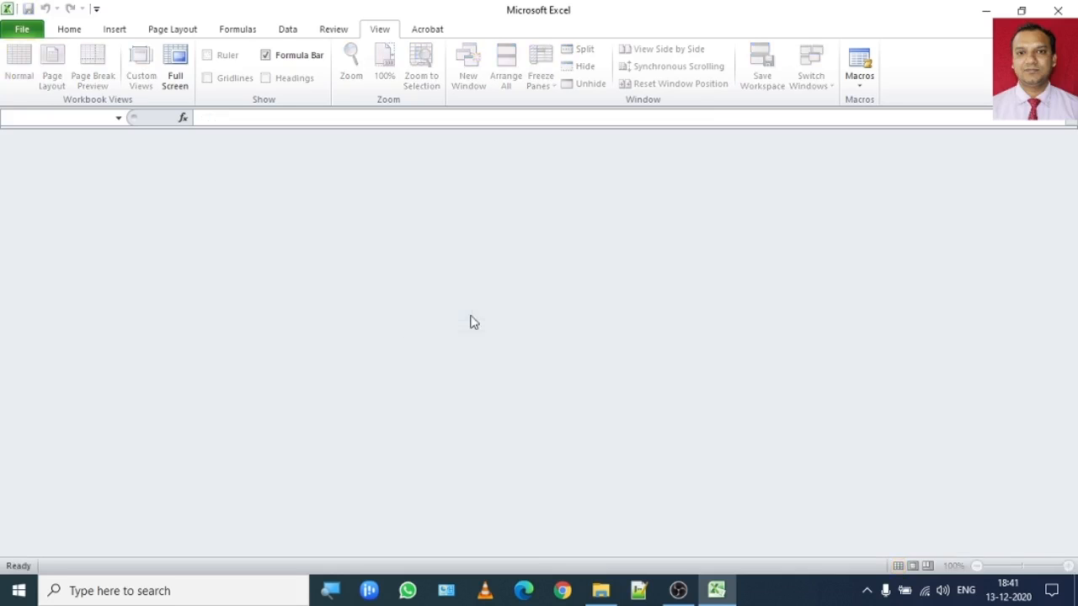
left_click(1058, 10)
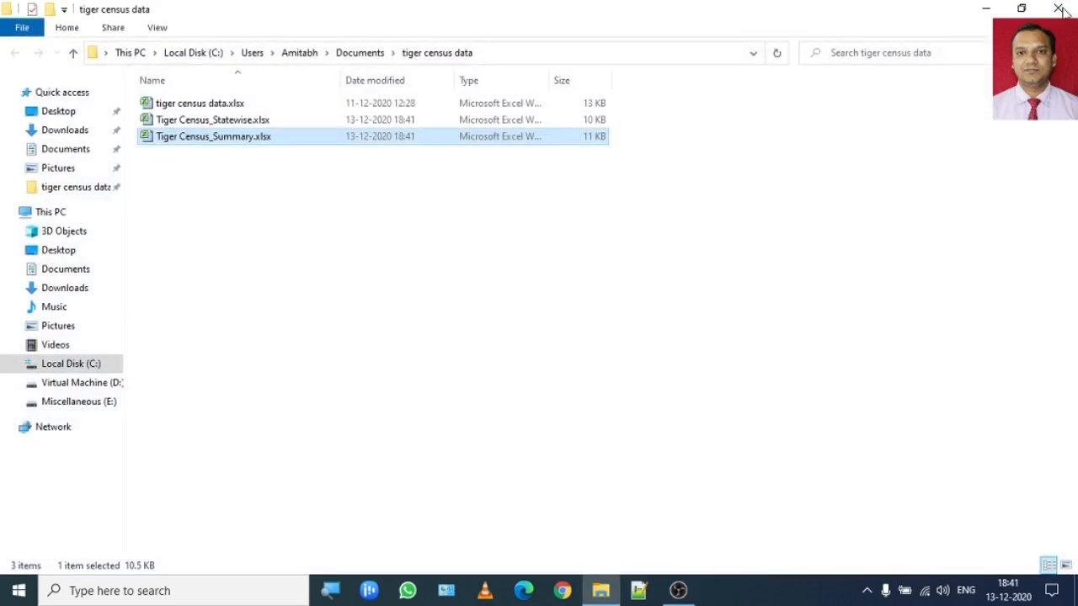
- Reopen Tiger Census_Summary.xlsx from the tiger census data folder, update its external links and maximize its window
double_click(219, 139)
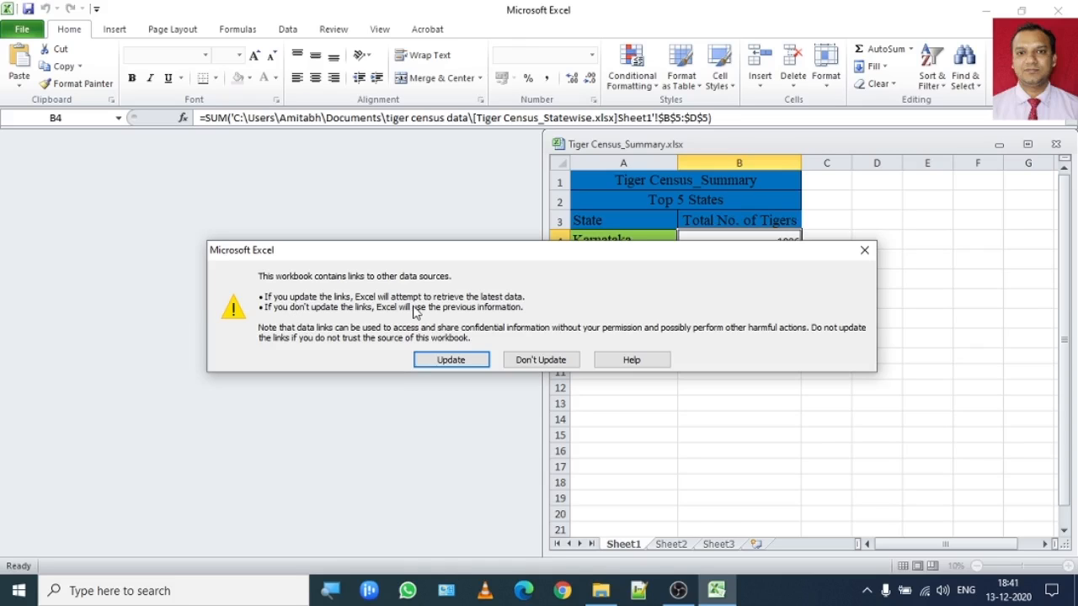
left_click(451, 359)
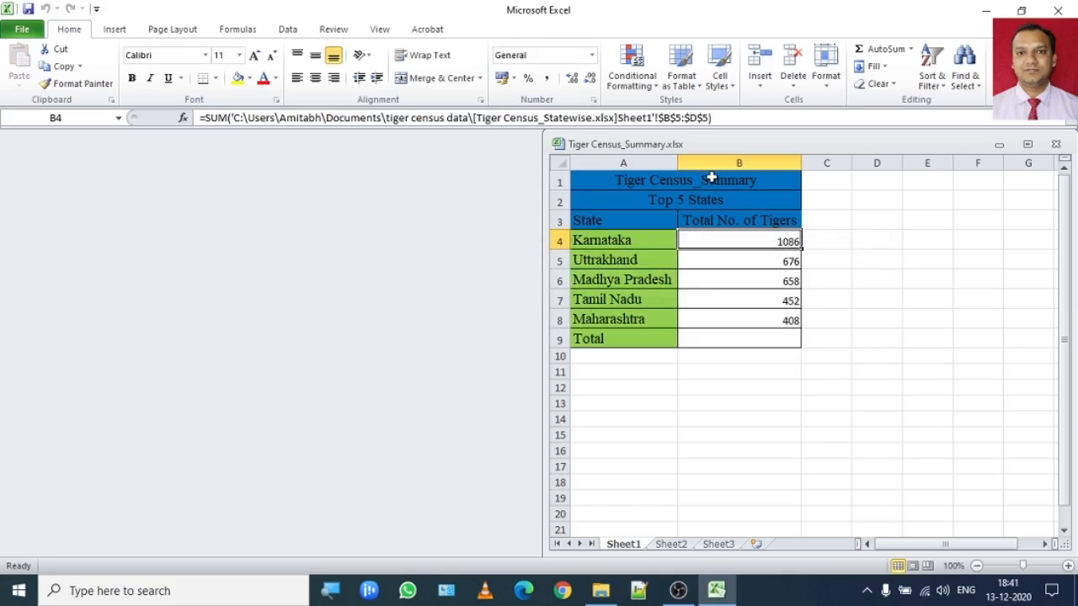
double_click(758, 144)
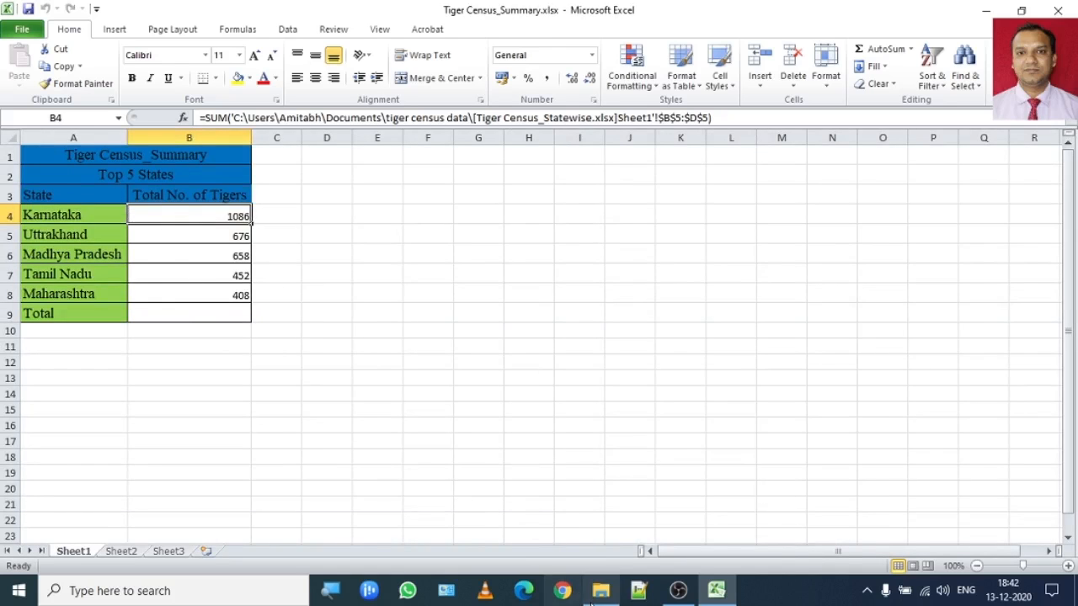
left_click(600, 591)
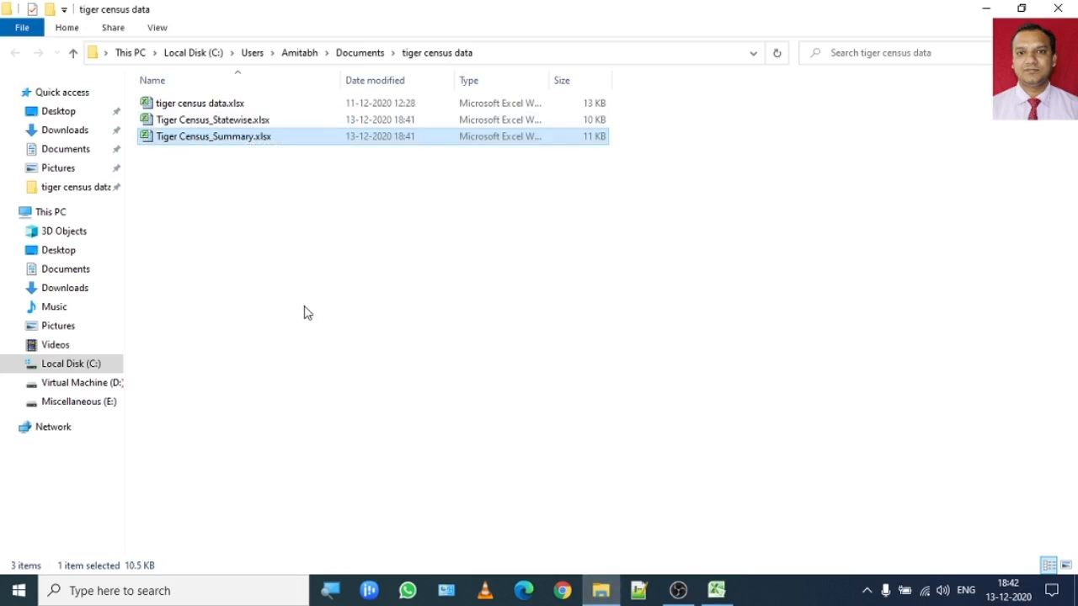
mouse_move(600, 596)
double_click(236, 138)
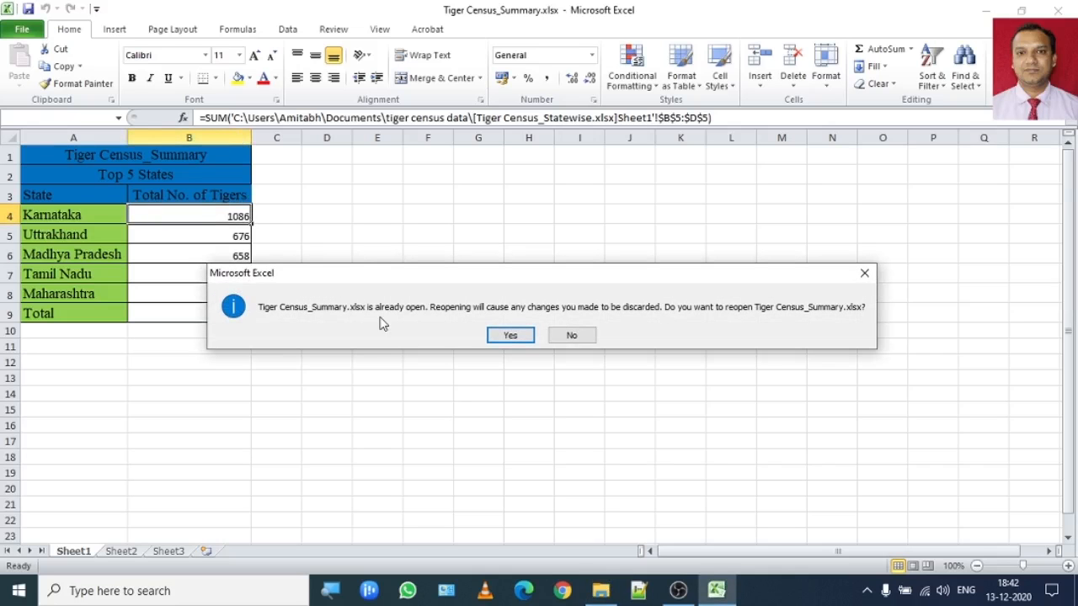
left_click(565, 340)
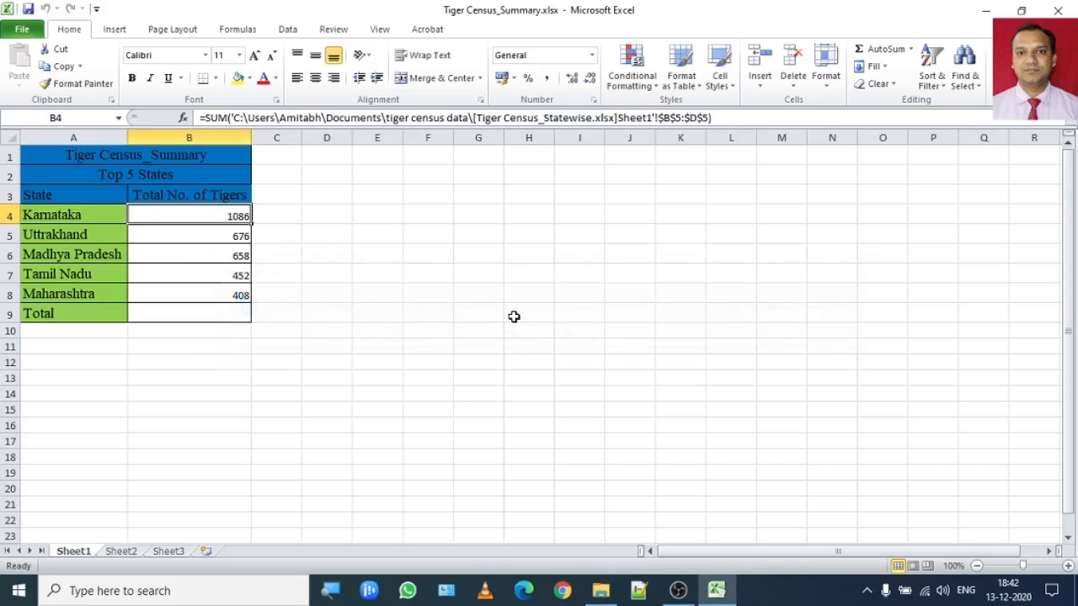
- Open Tiger Census_Statewise.xlsx from the tiger census data folder and bring up its list of workbook connections
left_click(716, 594)
double_click(258, 120)
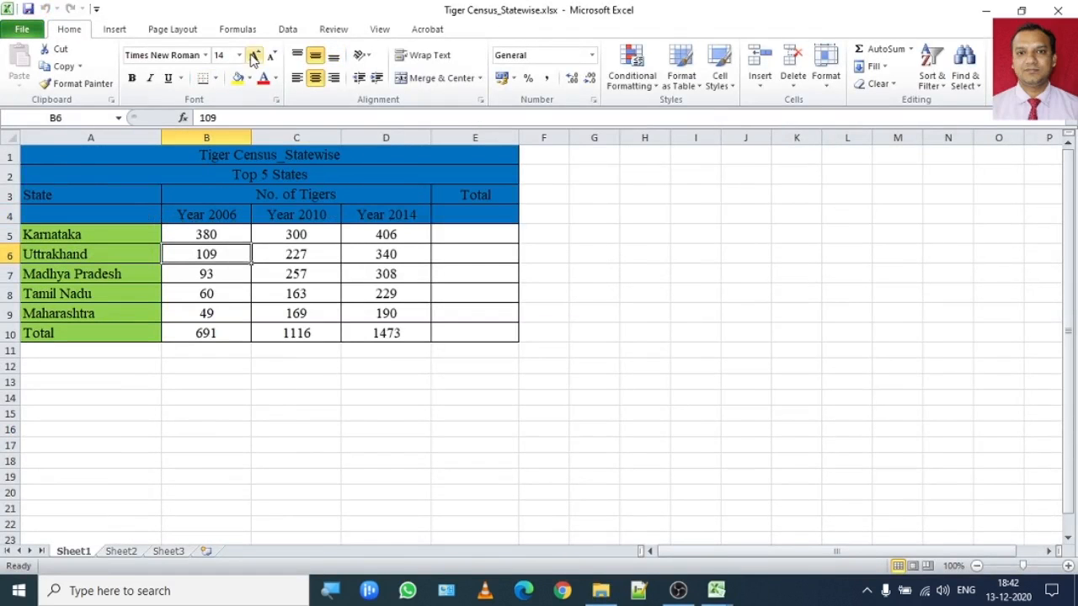
left_click(286, 32)
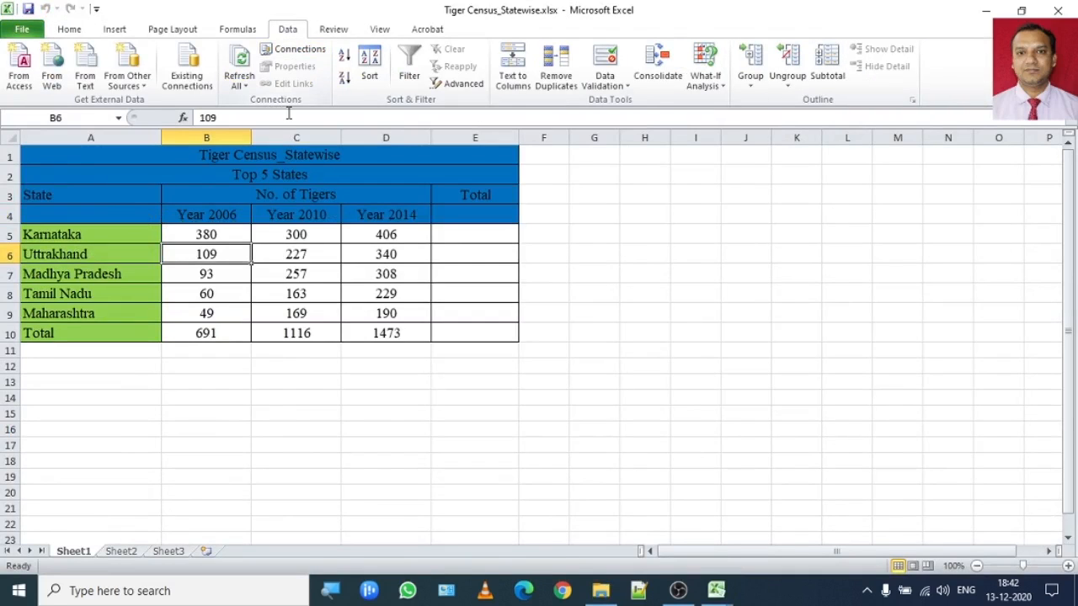
left_click(294, 49)
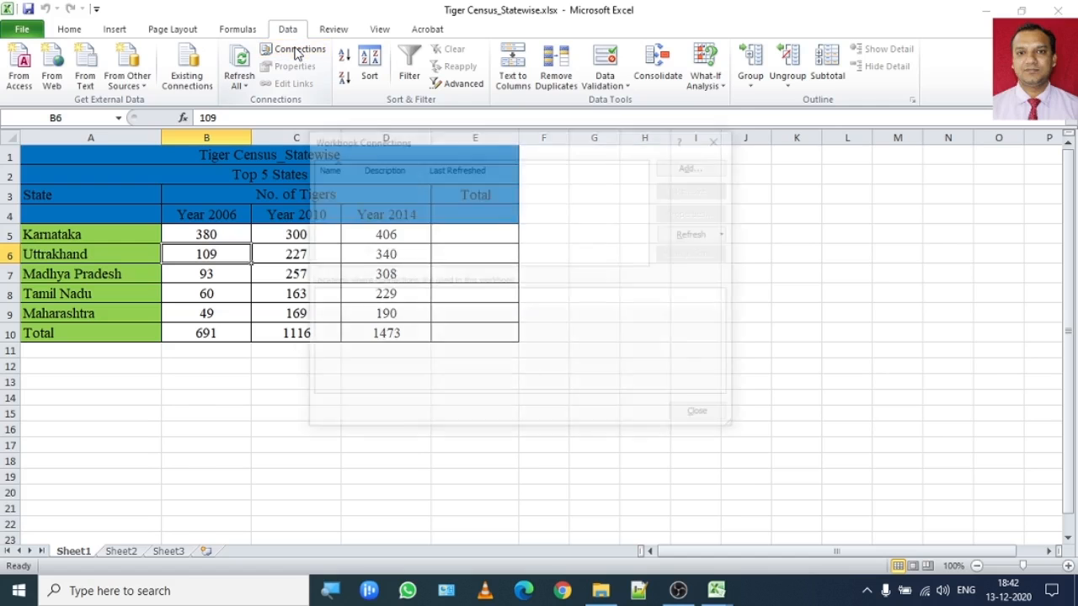
left_click_drag(446, 143, 366, 161)
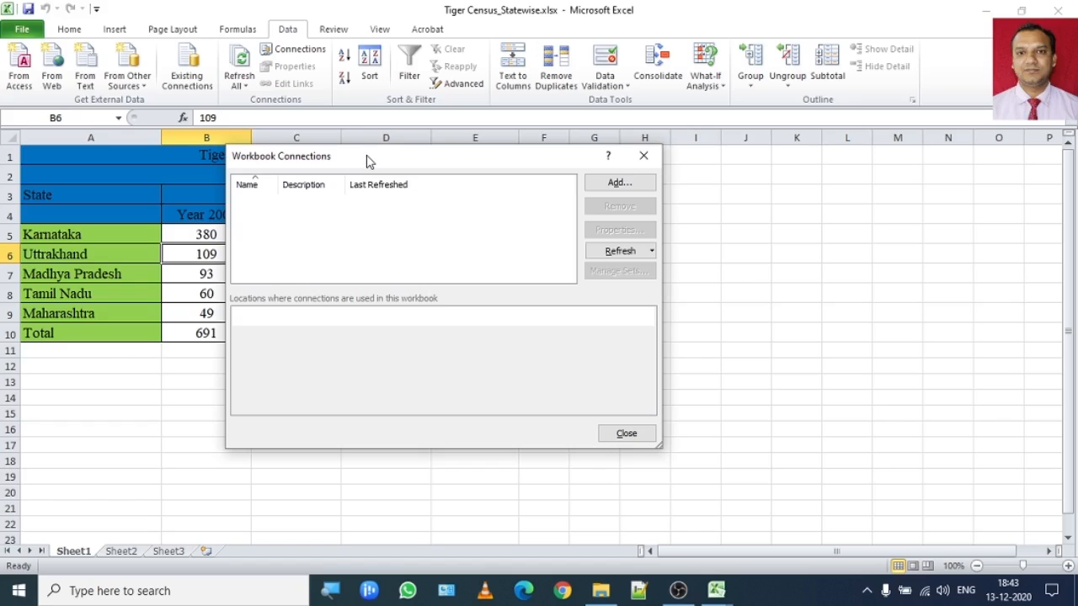
- Add a workbook connection to the Sheet1$ table of Tiger Census_Statewise.xlsx from Documents > tiger census data
left_click(611, 185)
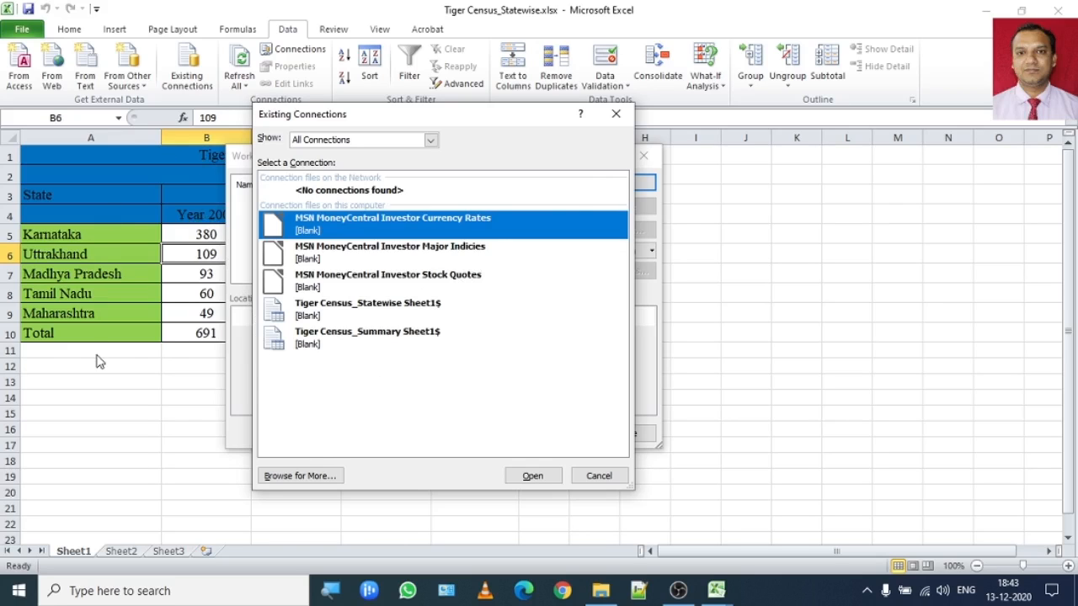
left_click(301, 477)
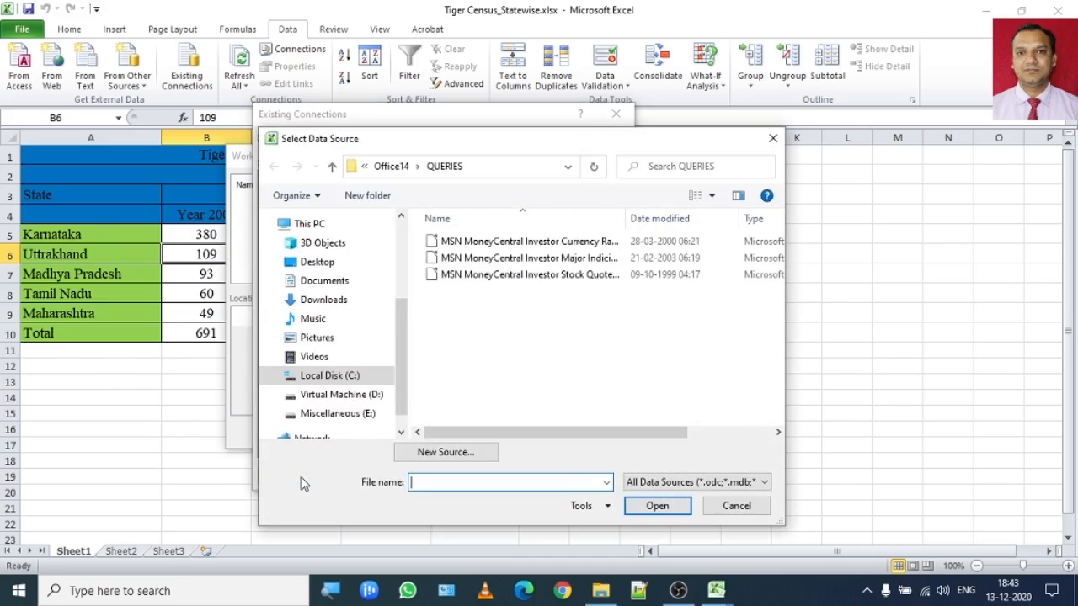
left_click(335, 286)
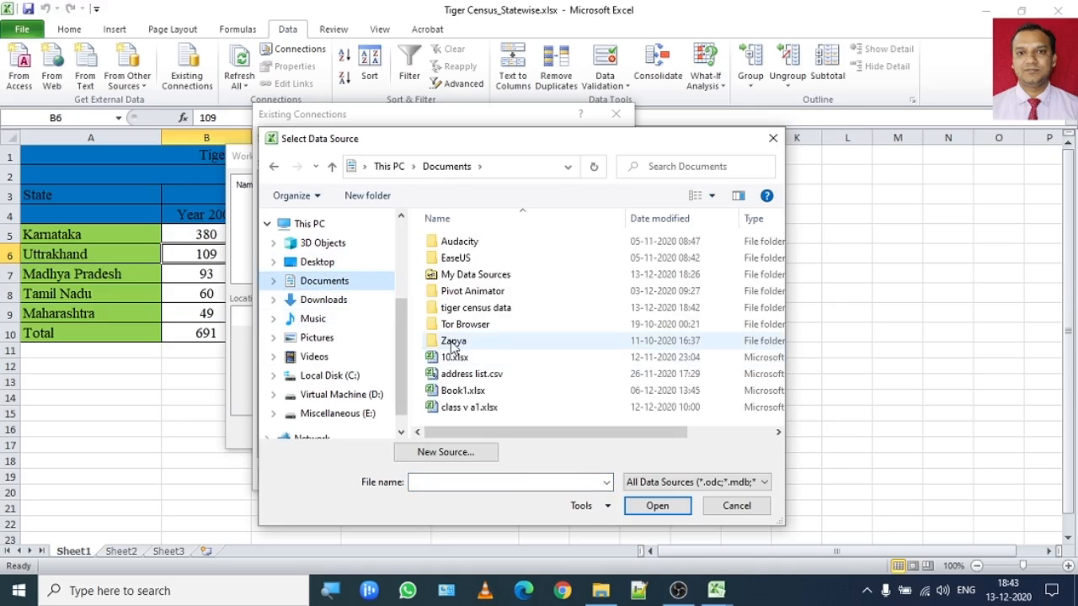
double_click(475, 309)
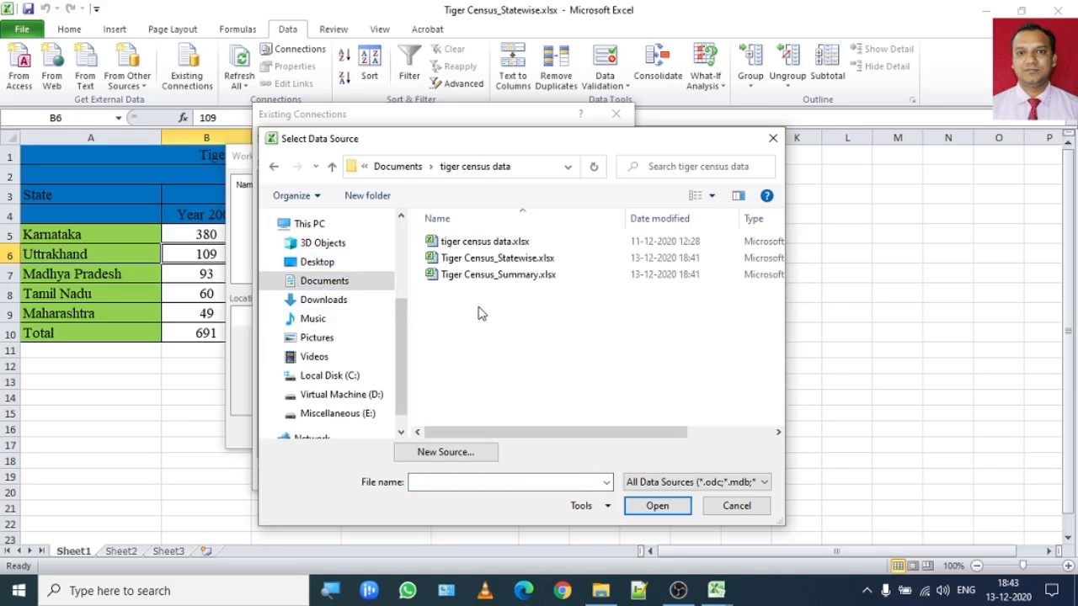
left_click(496, 263)
double_click(496, 261)
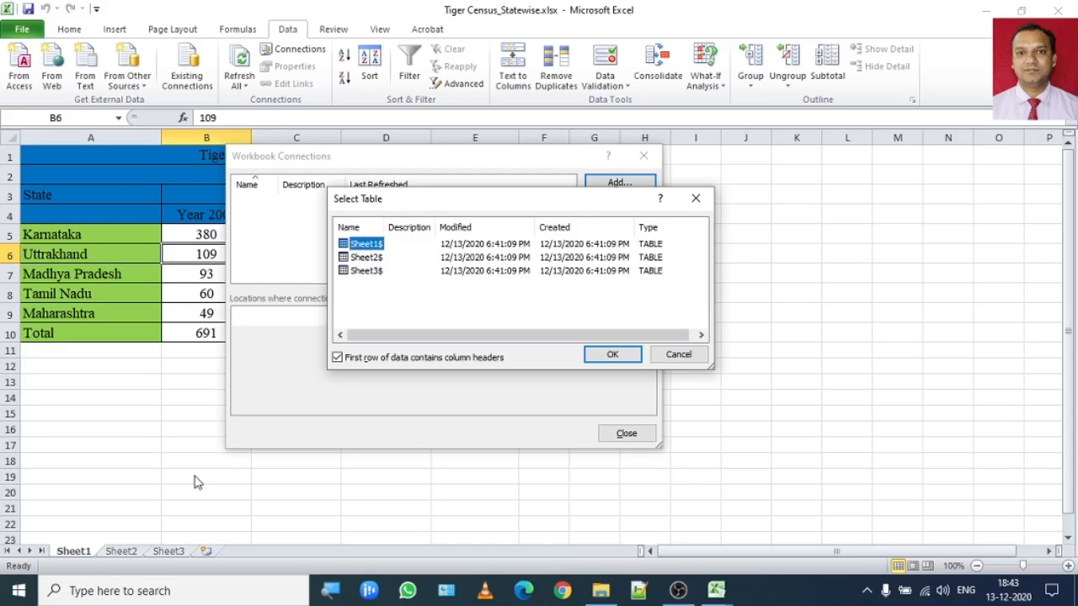
left_click(371, 257)
left_click(377, 244)
left_click(623, 361)
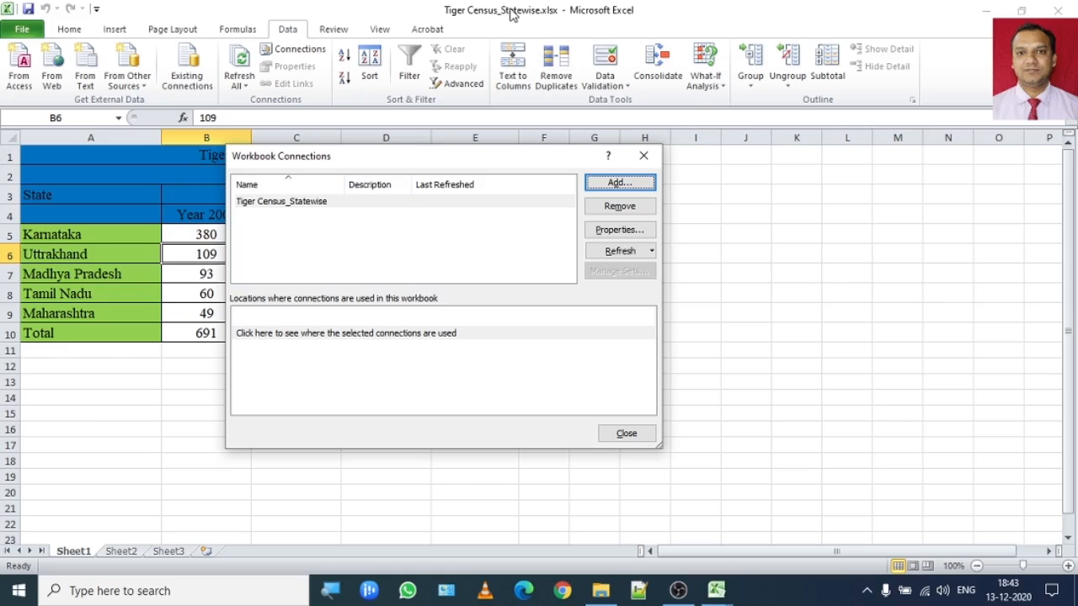
- Add a workbook connection to the Sheet1$ table of Tiger Census_Summary.xlsx from Documents > tiger census data, and close the list of workbook connections
left_click(623, 185)
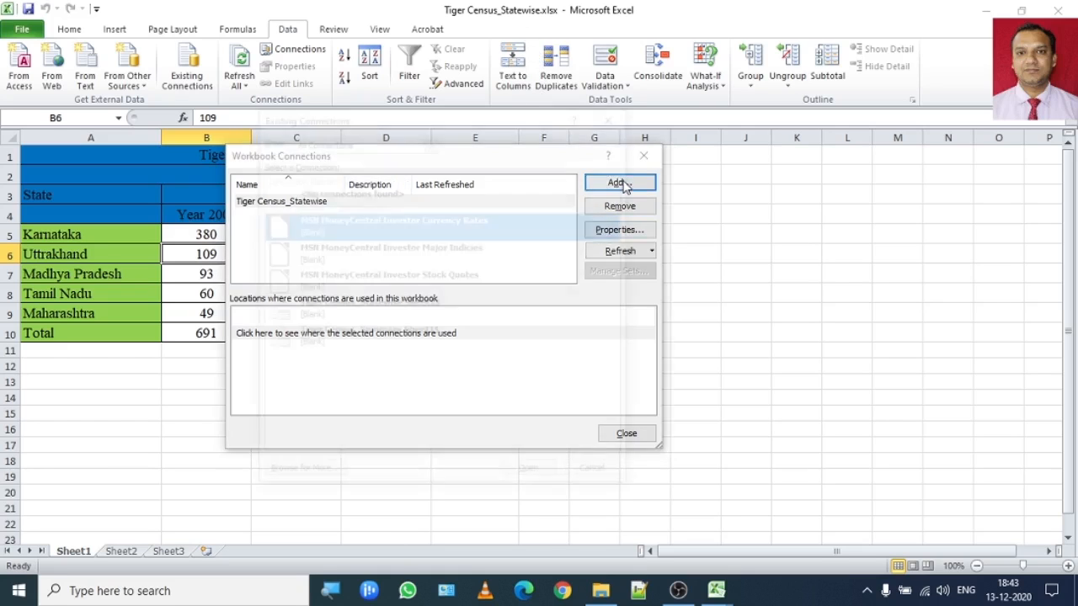
left_click(335, 477)
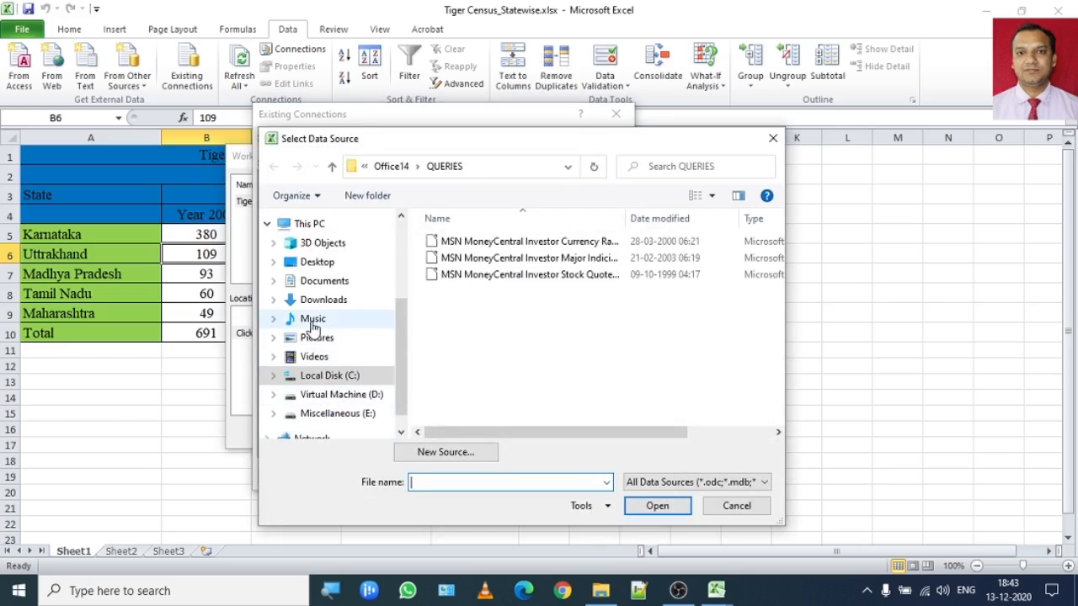
left_click(318, 263)
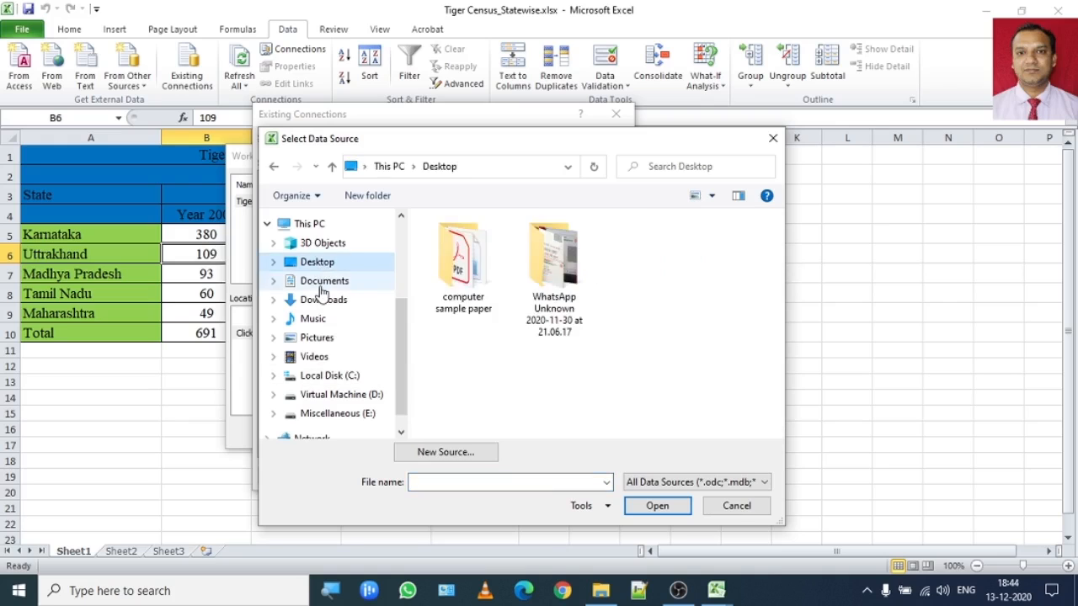
left_click(324, 281)
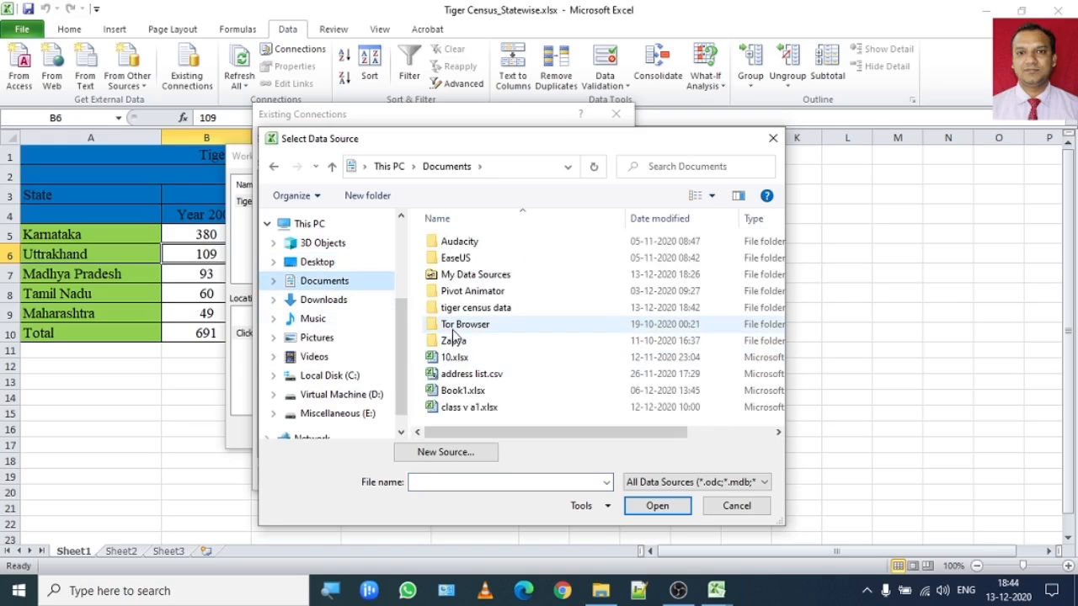
double_click(453, 331)
left_click(397, 167)
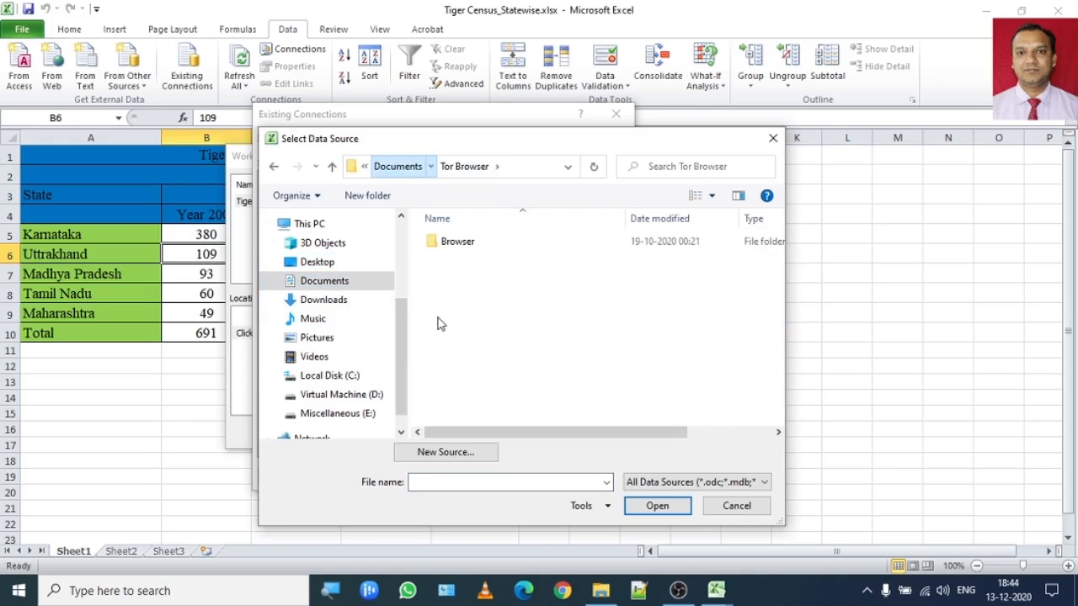
left_click(463, 310)
double_click(462, 310)
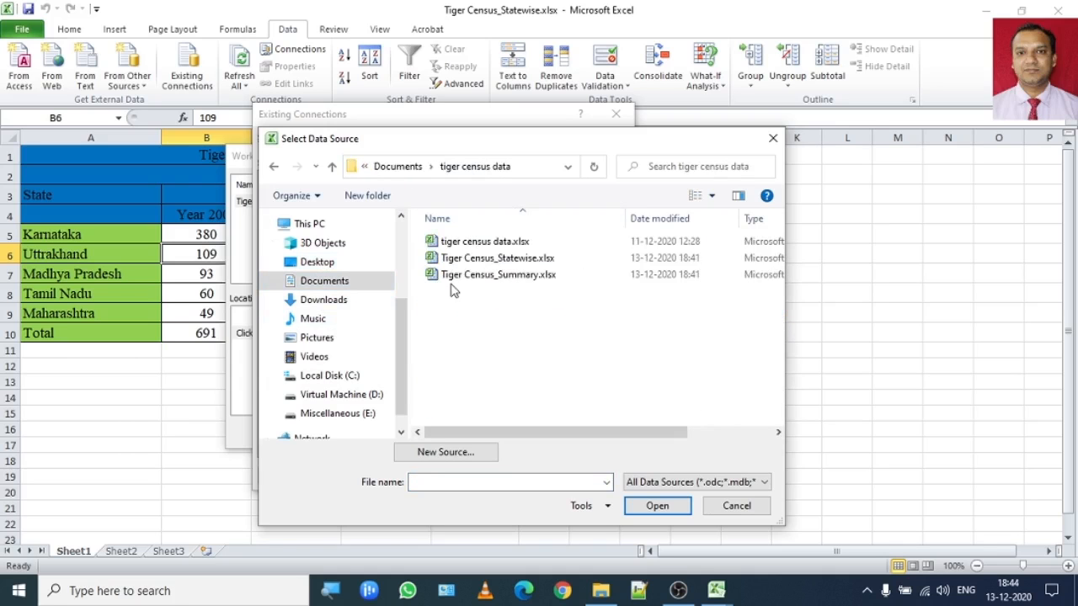
double_click(450, 280)
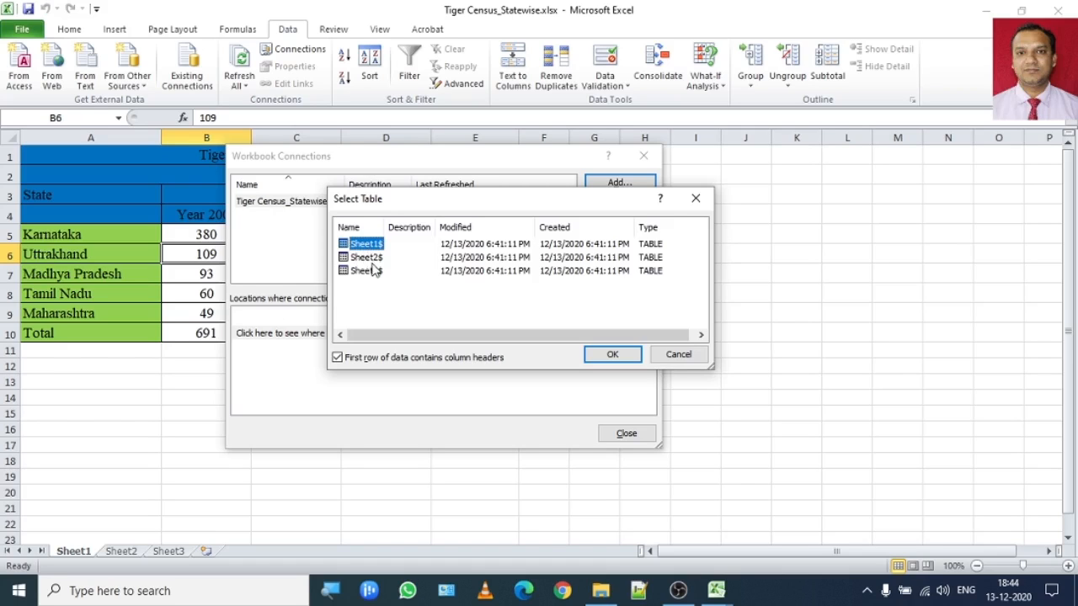
left_click(603, 354)
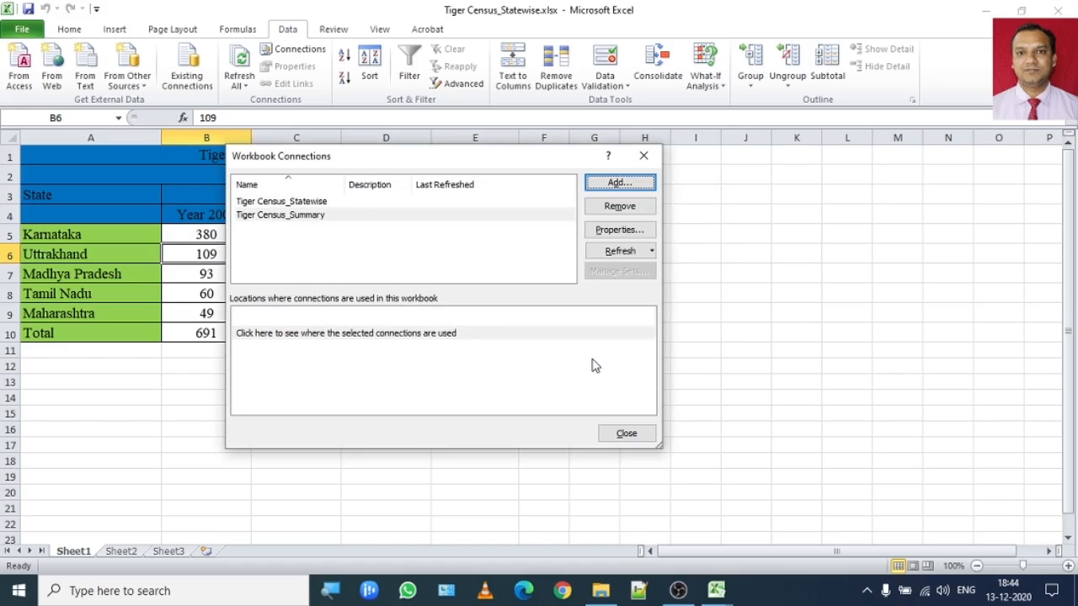
left_click(294, 221)
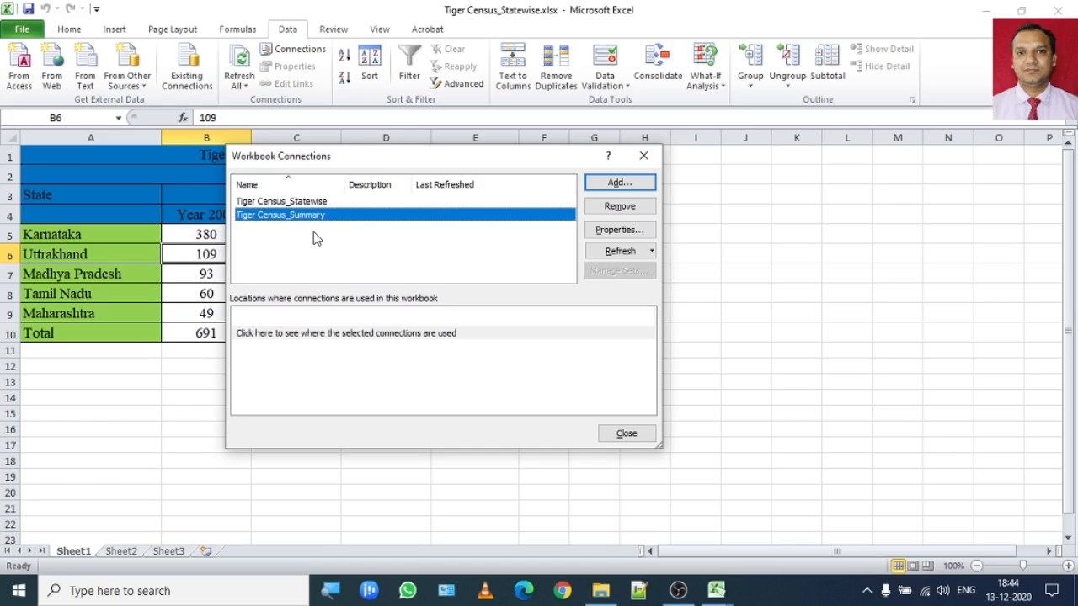
left_click(626, 436)
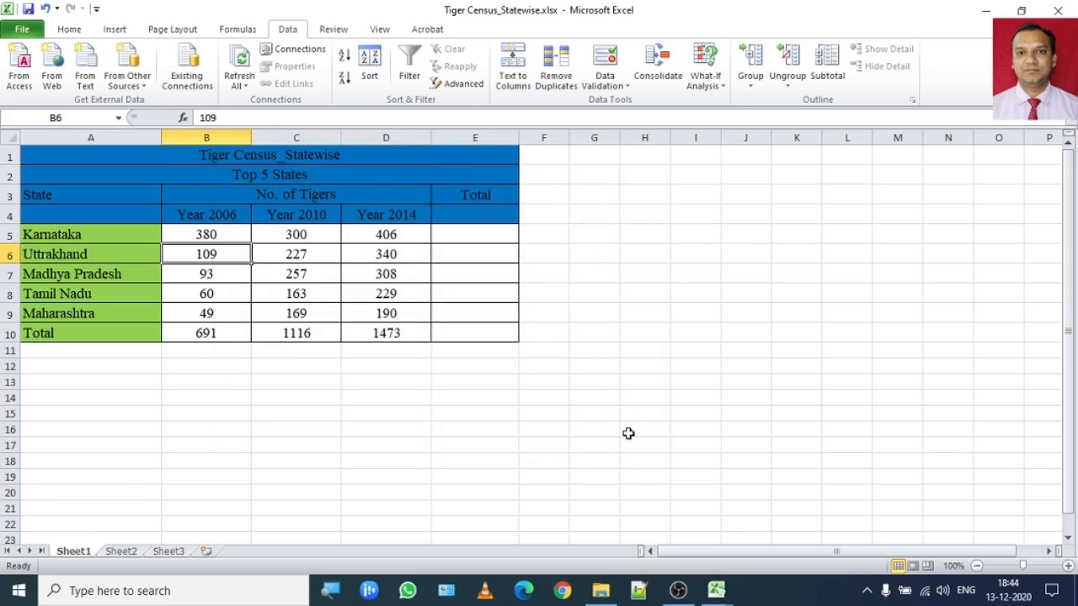